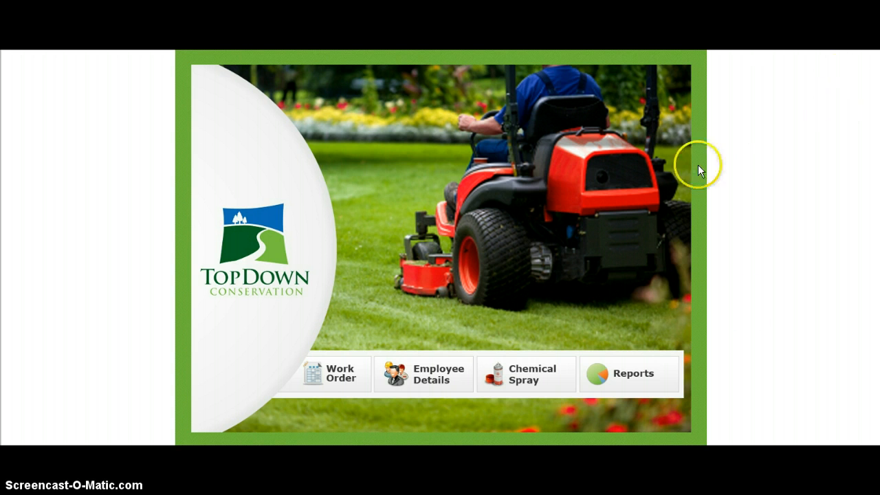
Step: Open the work order form and enter the work order number
click(336, 373)
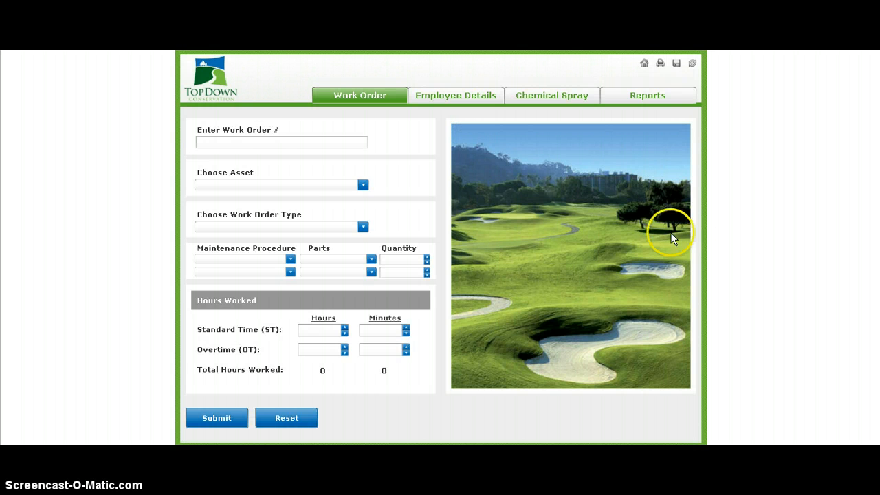
click(206, 145)
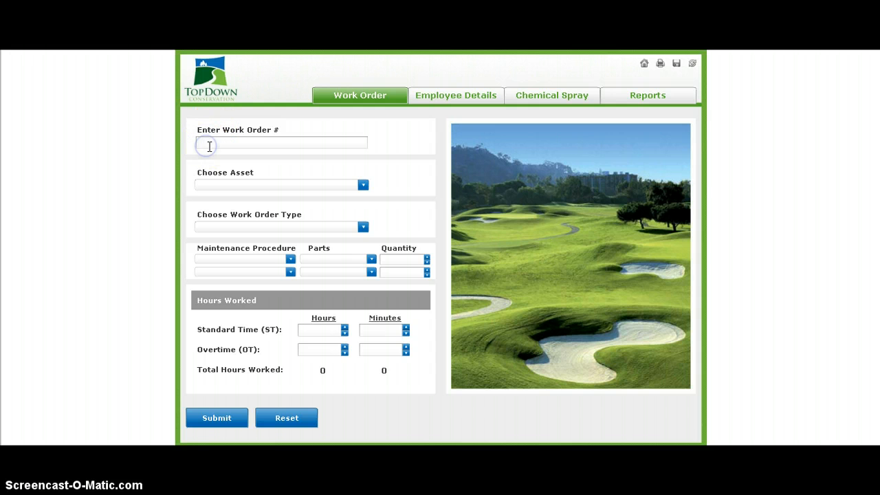
text(3456)
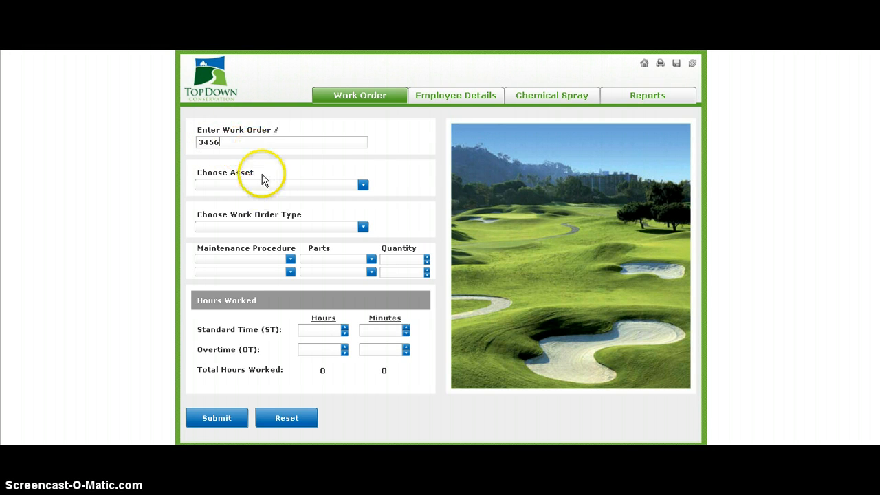
Step: Set the work order's asset to DEERE220 E Greens Mower and its type to Equip Maintenance
click(411, 172)
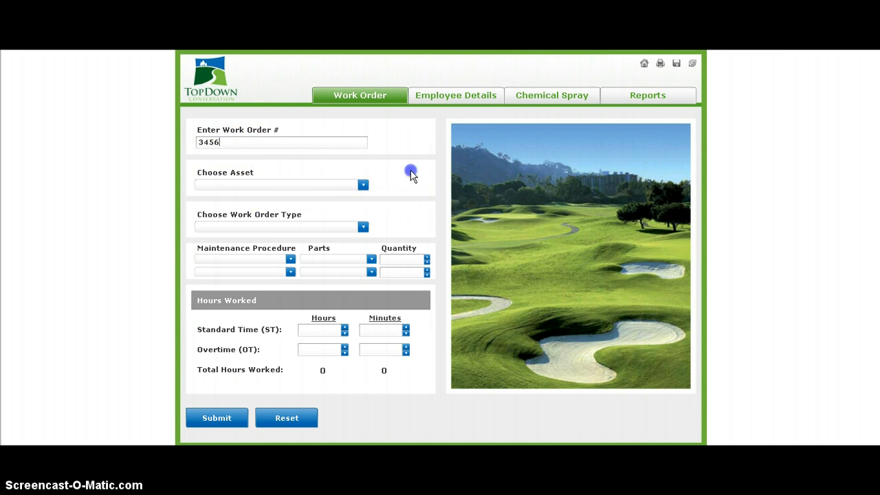
click(363, 186)
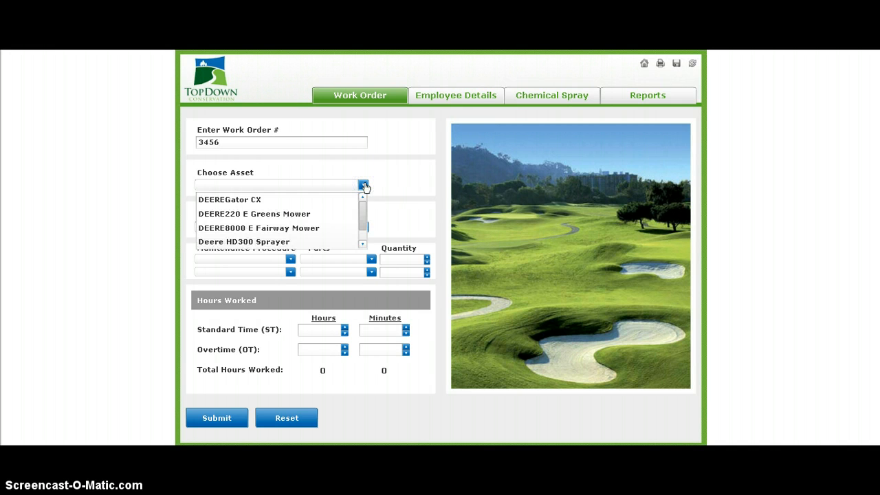
click(309, 214)
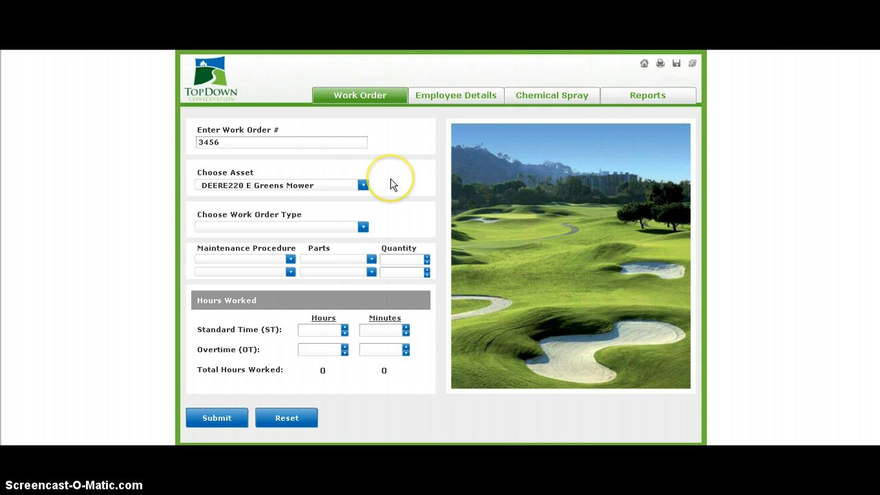
click(360, 229)
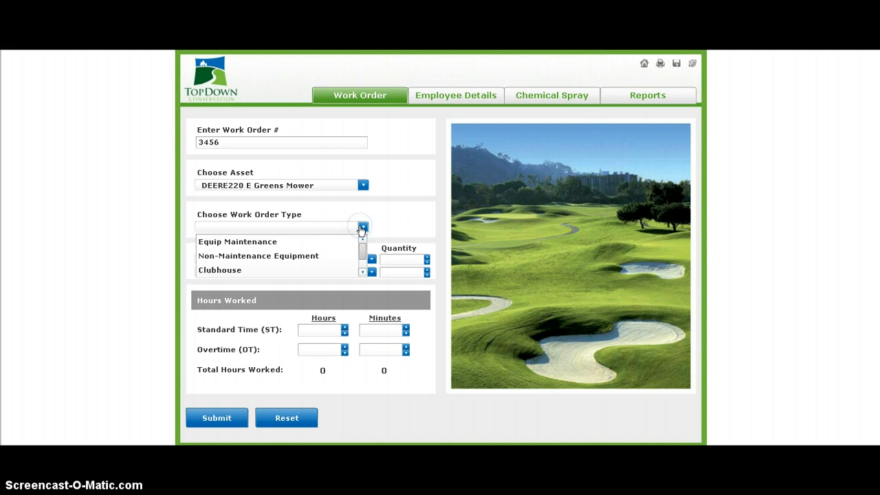
click(329, 243)
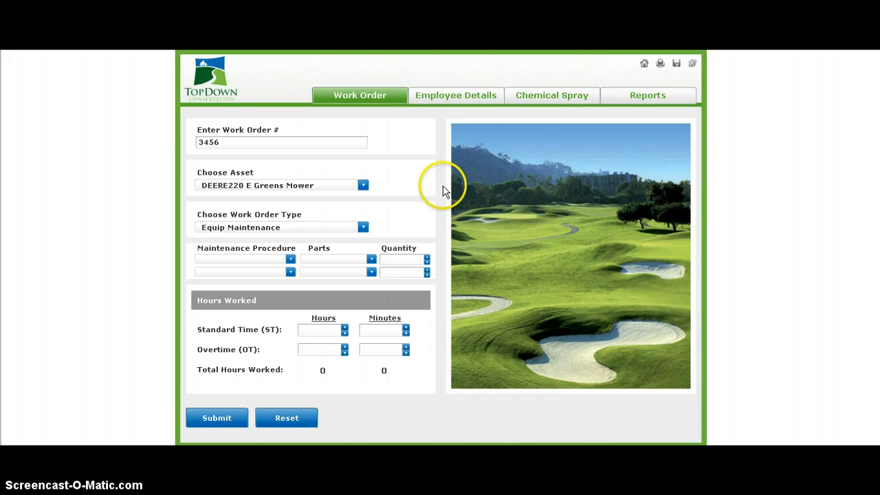
Step: Fill the first maintenance line with procedure Change Oil/Filter, part A/C Oil Filter and quantity 1
click(292, 261)
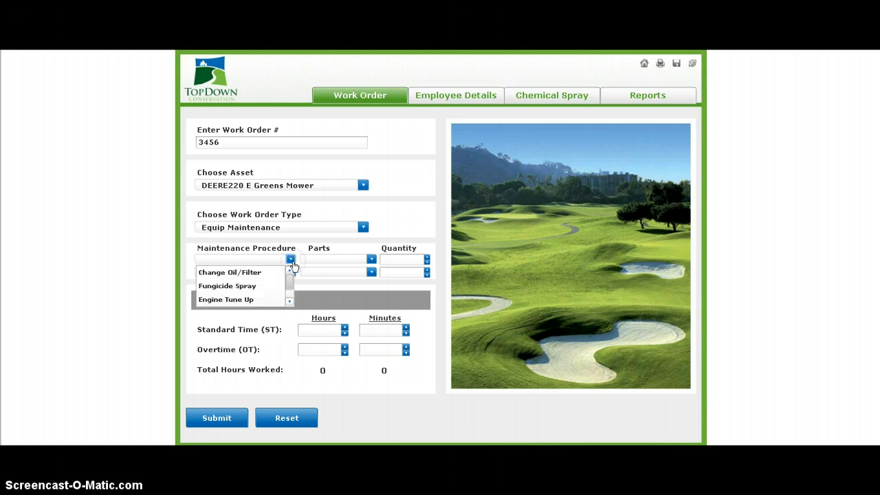
click(267, 278)
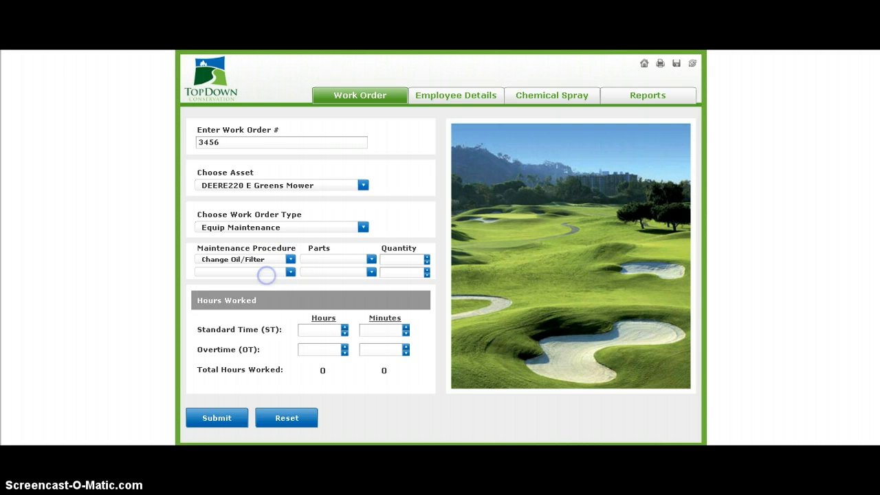
click(371, 260)
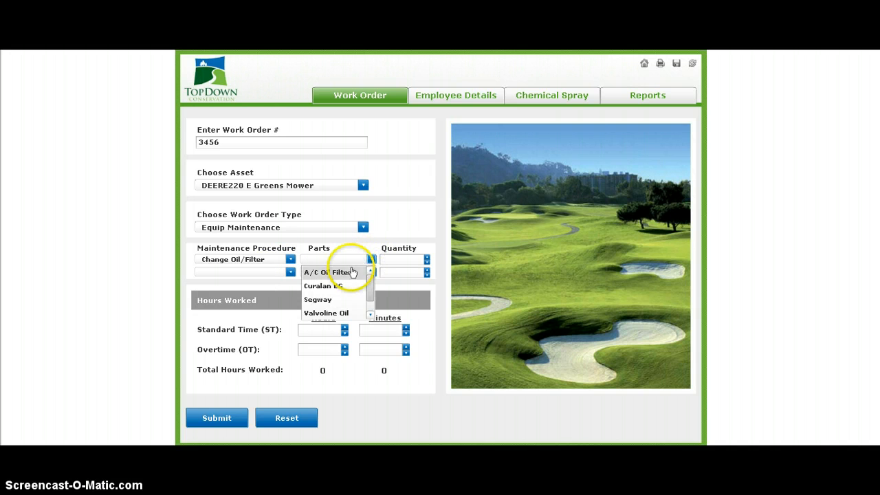
click(337, 271)
click(399, 260)
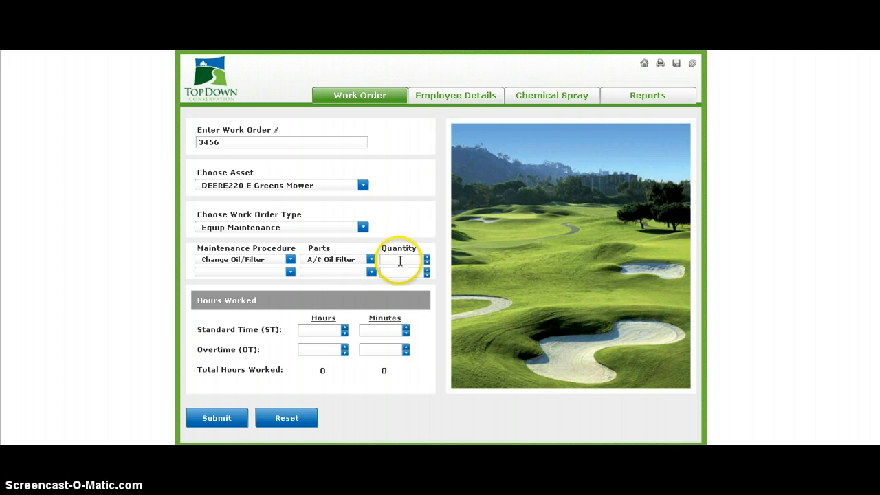
text(1)
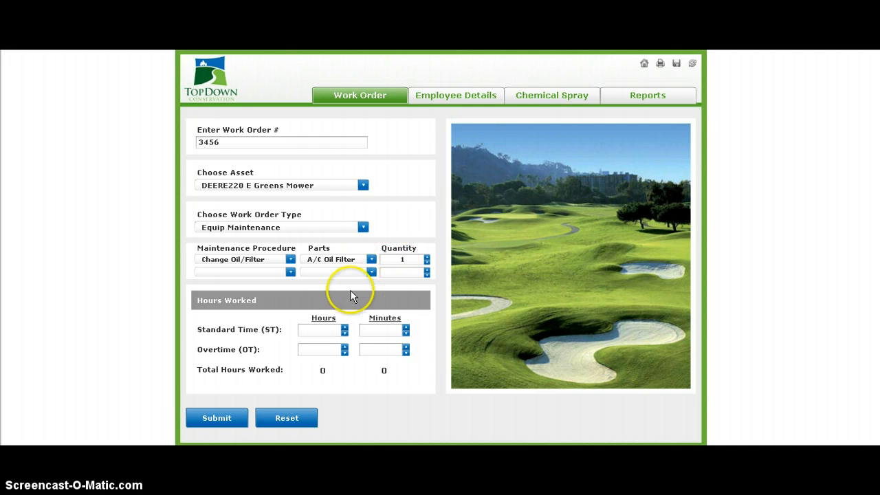
Step: Fill the second maintenance line with procedure Change Oil/Filter, part Valvoline Oil and quantity 5
click(290, 271)
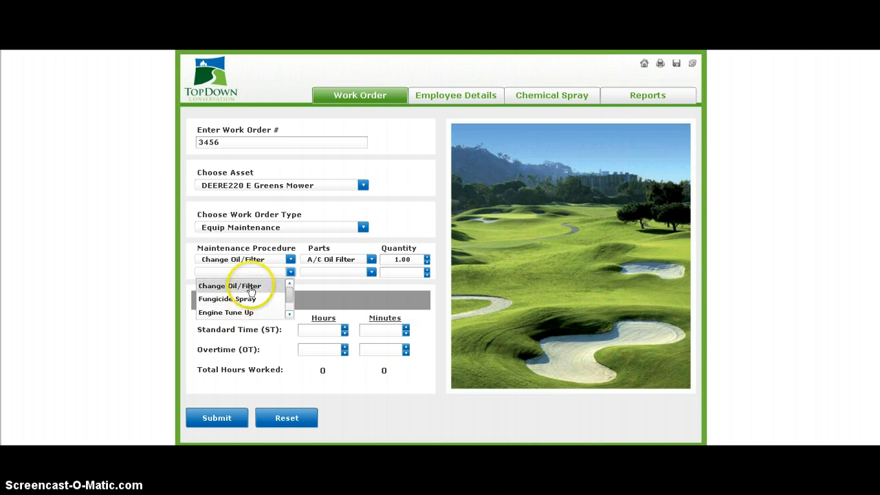
click(253, 286)
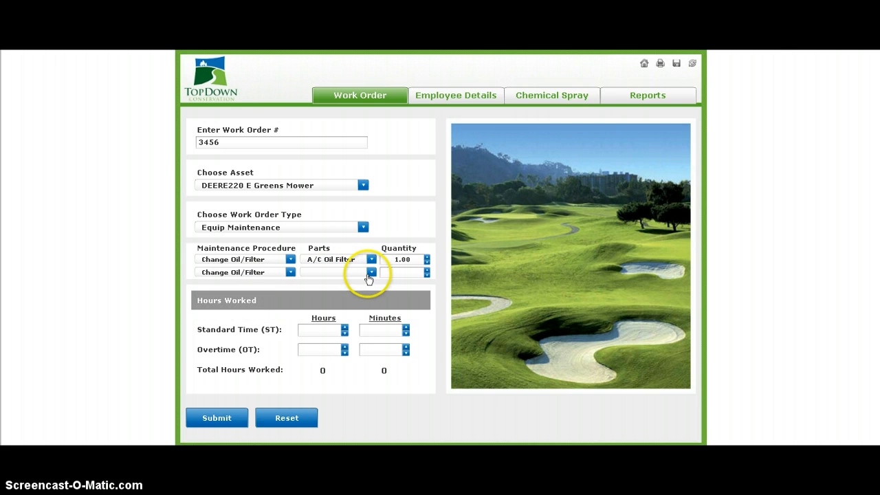
click(371, 273)
click(341, 326)
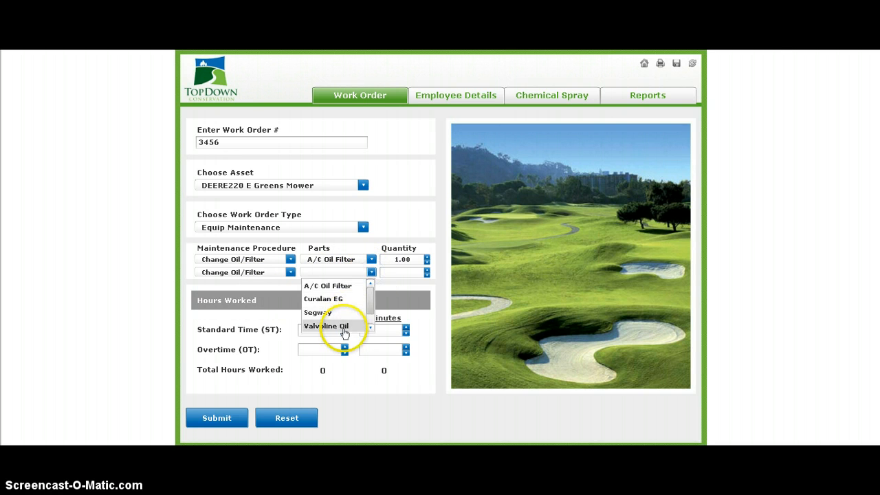
click(406, 275)
text(5)
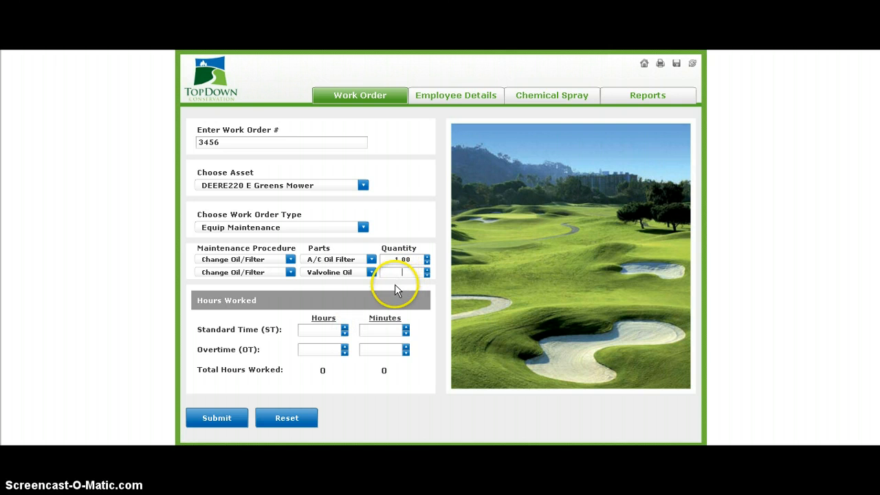
Step: Enter 35 minutes of standard time for the work order and submit it
click(325, 330)
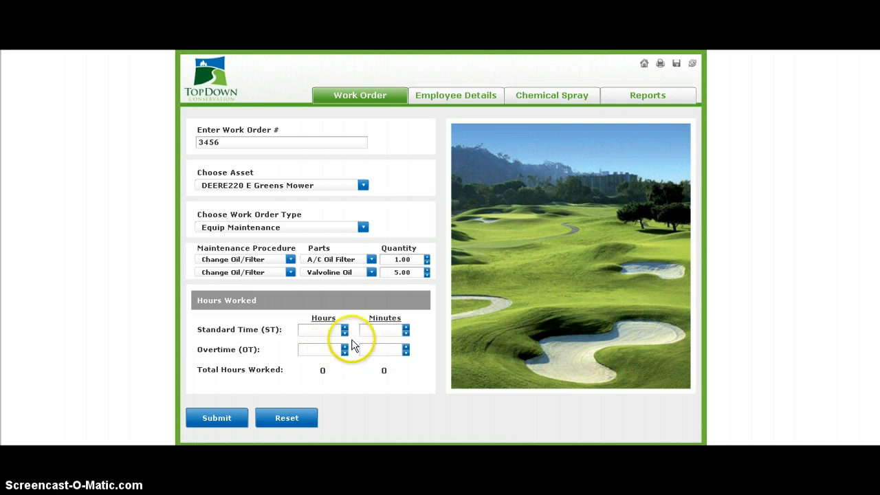
click(383, 330)
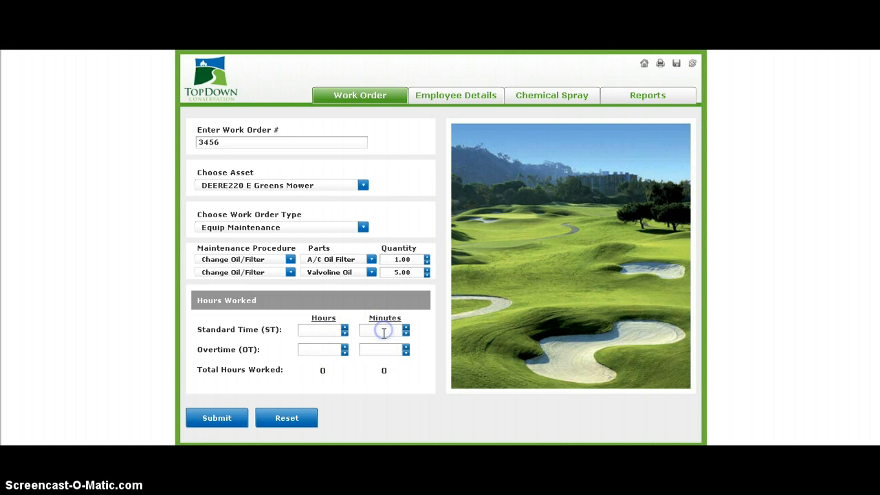
text(35)
click(323, 350)
click(218, 419)
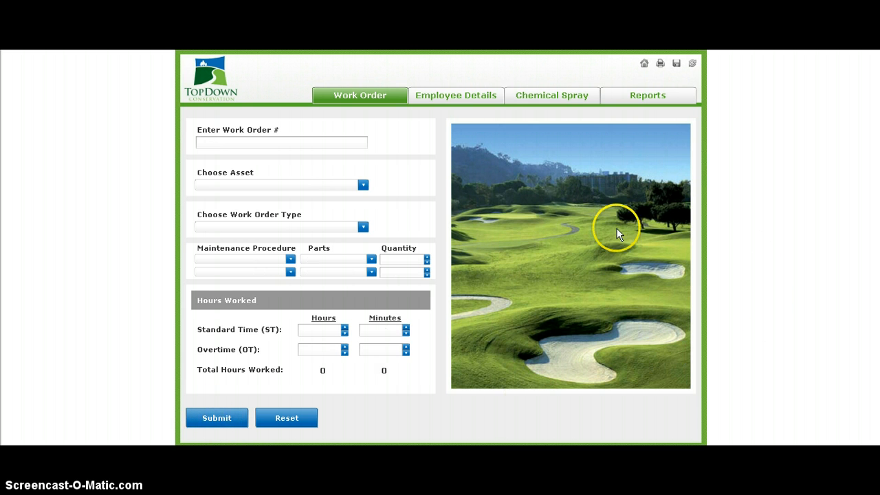
Step: In the employee details form, set the start date to 02/04/2013 and the stop date to 02/10/2013
click(459, 95)
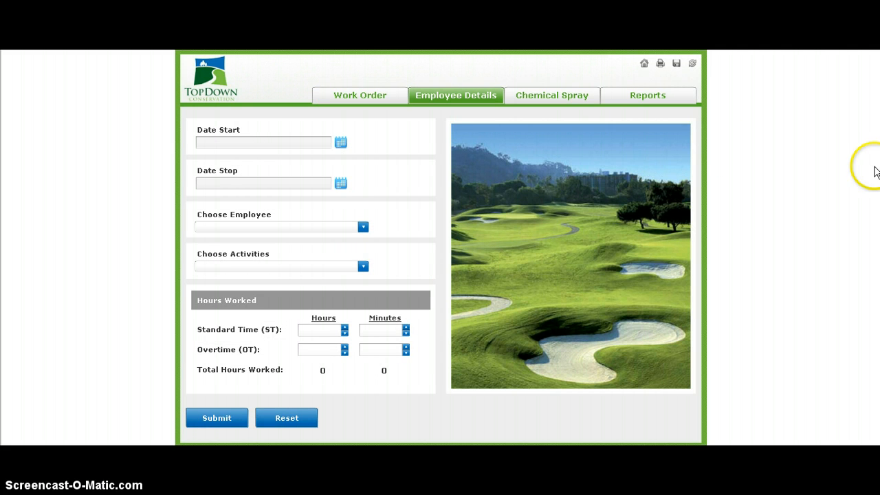
click(342, 142)
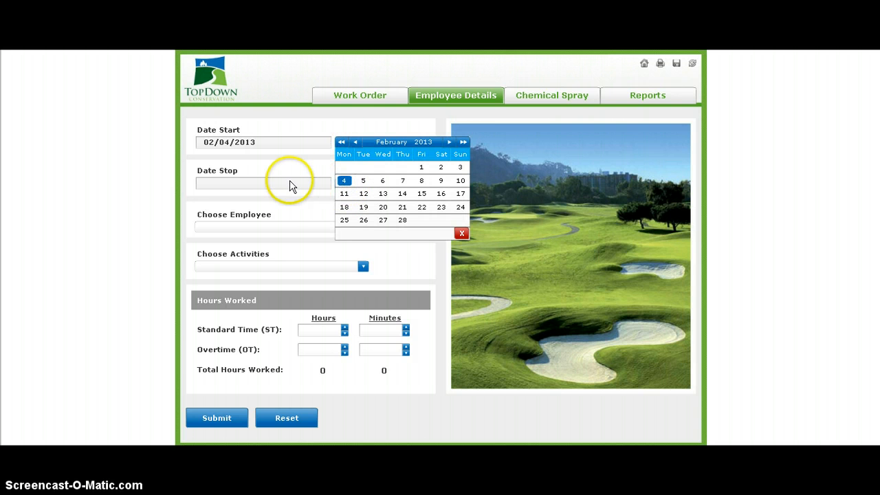
click(467, 238)
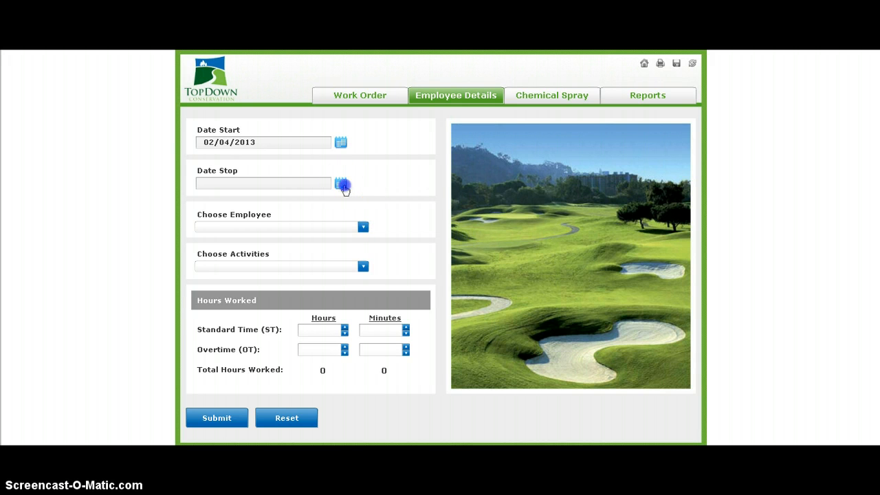
click(341, 185)
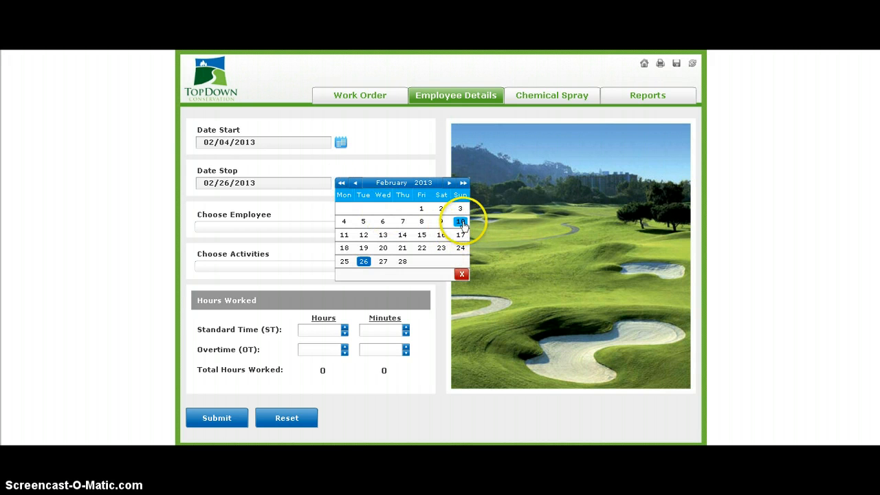
click(460, 223)
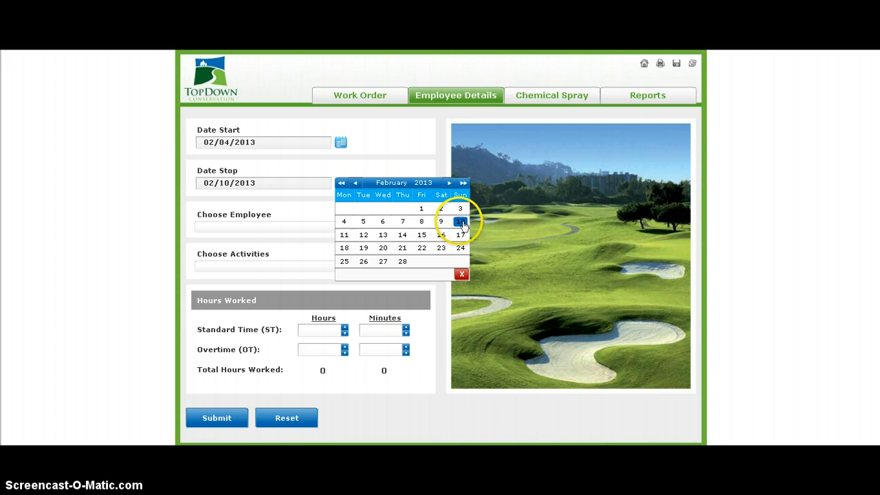
click(461, 276)
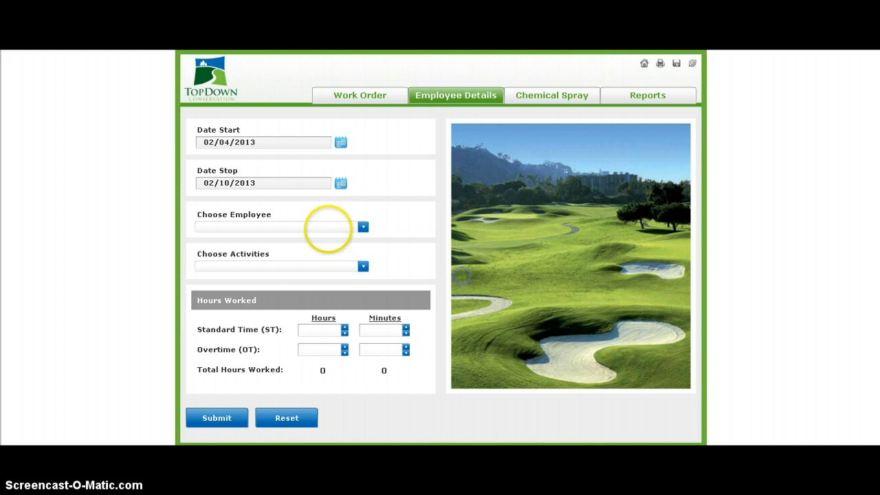
Step: Choose All Labor Classes as the employee and Mowing Fairways as the activity
click(364, 228)
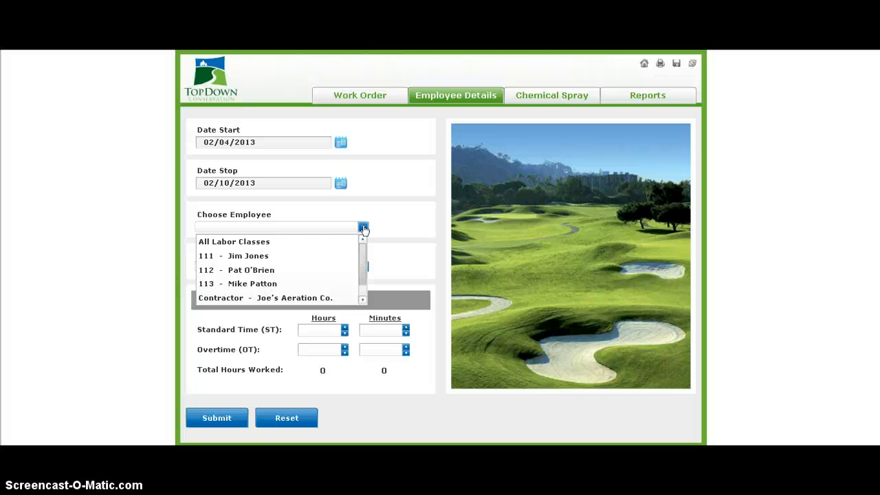
click(272, 243)
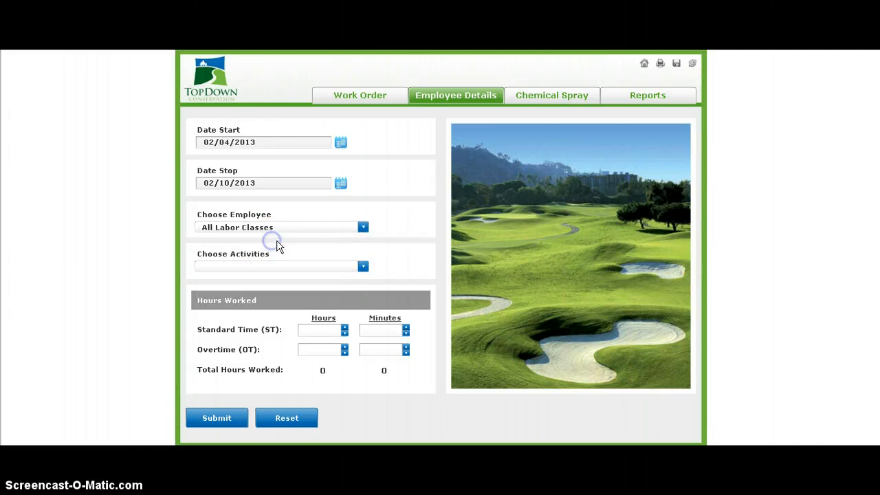
click(363, 268)
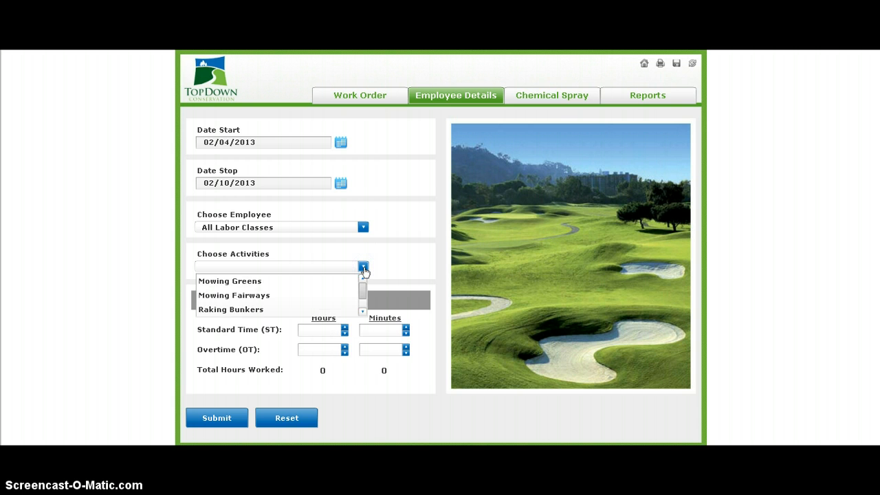
click(318, 295)
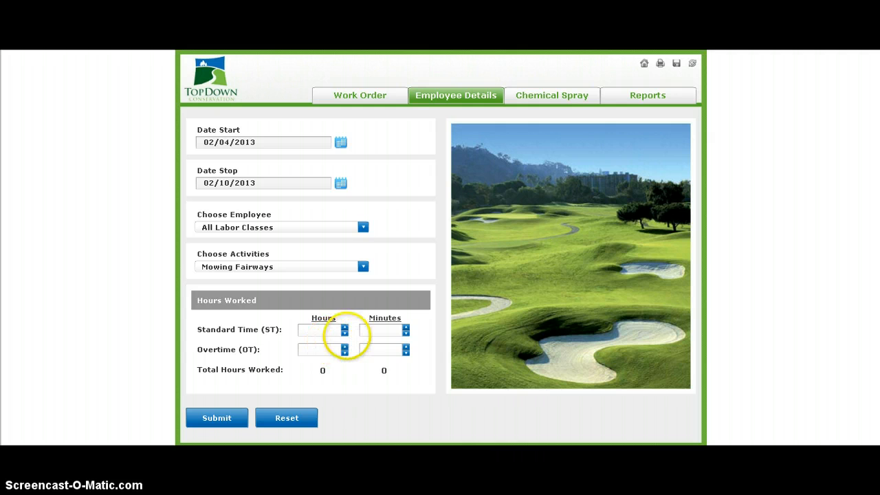
Step: Enter 33 hours of standard time and 1 hour 45 minutes of overtime for the employee record
click(323, 332)
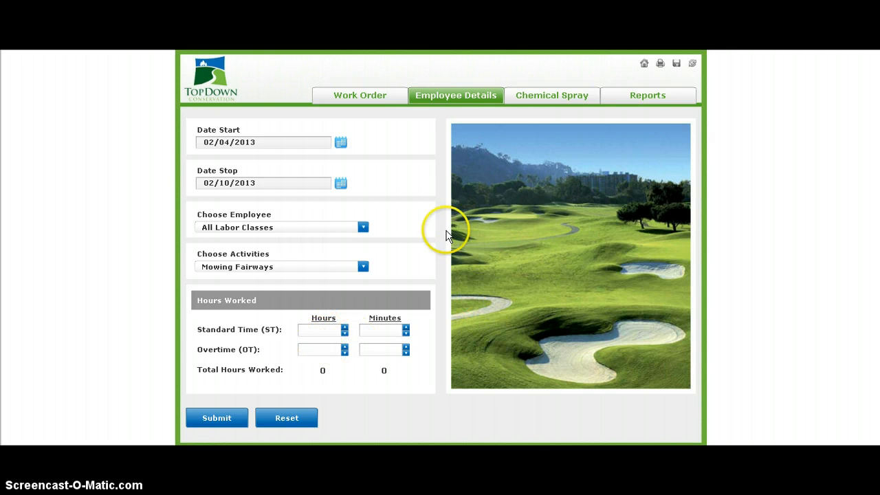
text(33)
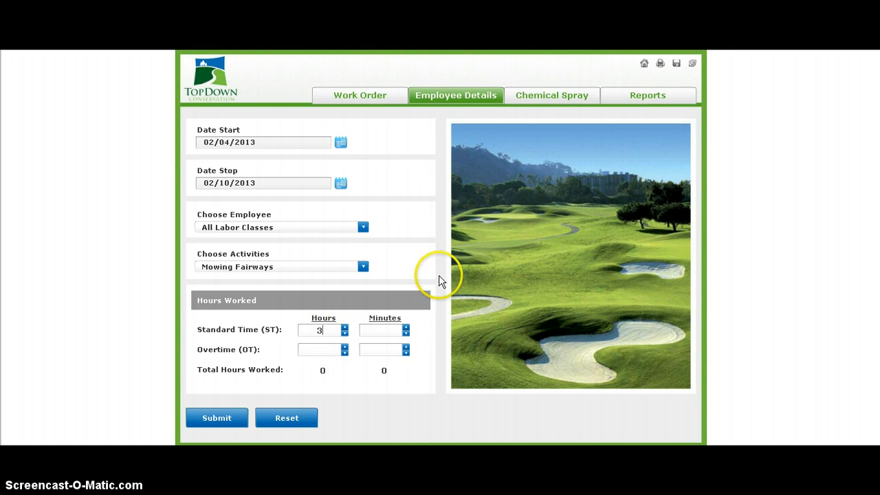
click(330, 352)
text(1)
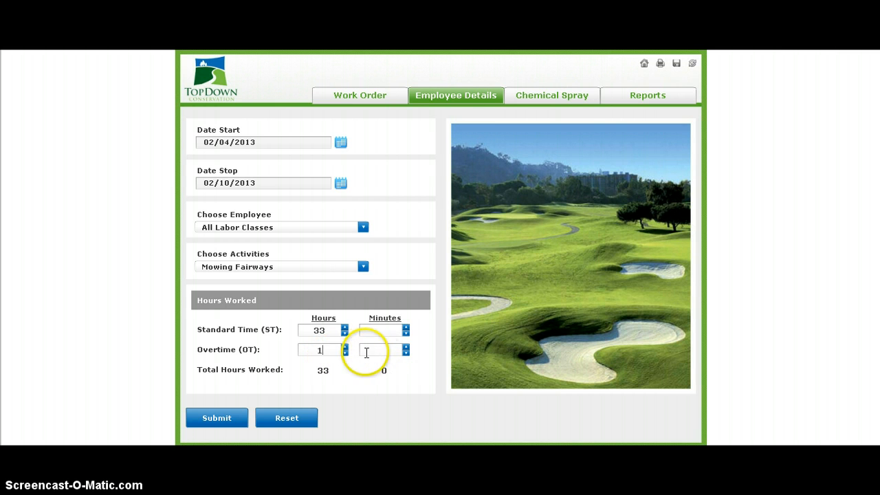
click(377, 351)
text(45)
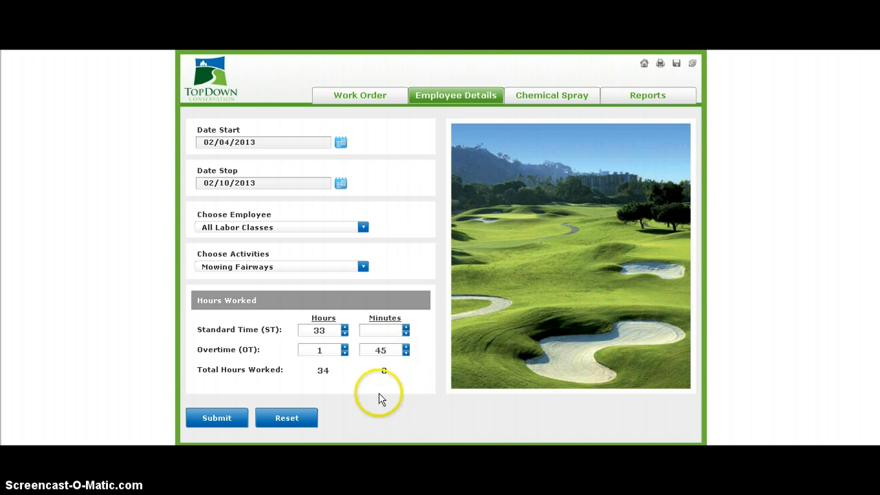
click(354, 396)
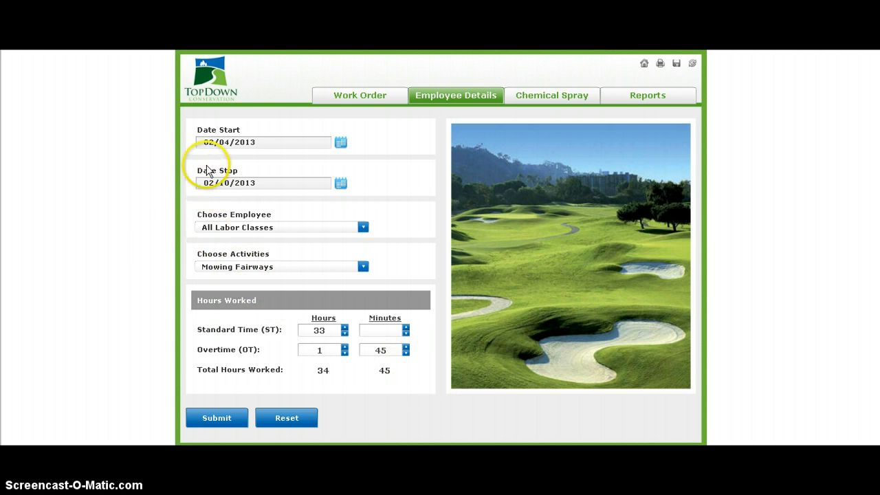
Step: Submit the employee record and fill in a new one with All Labor Classes, Mowing Greens and 23 hours of standard time
click(215, 418)
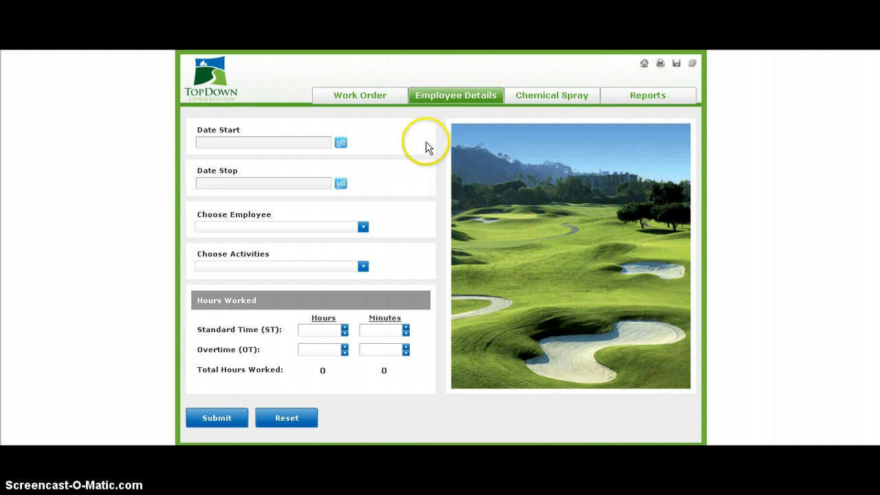
click(363, 266)
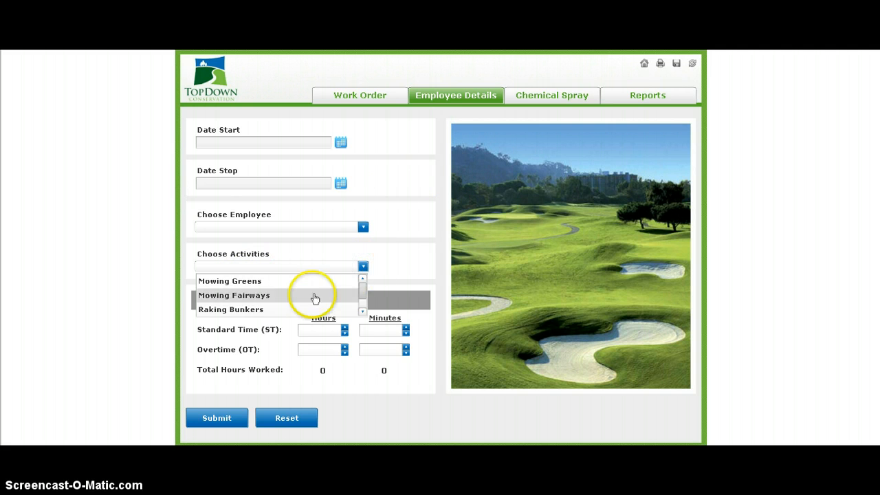
click(245, 285)
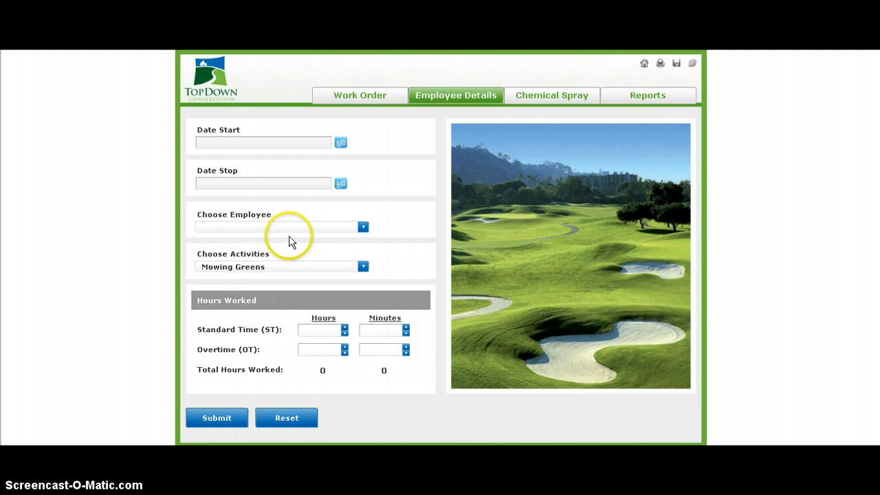
click(363, 228)
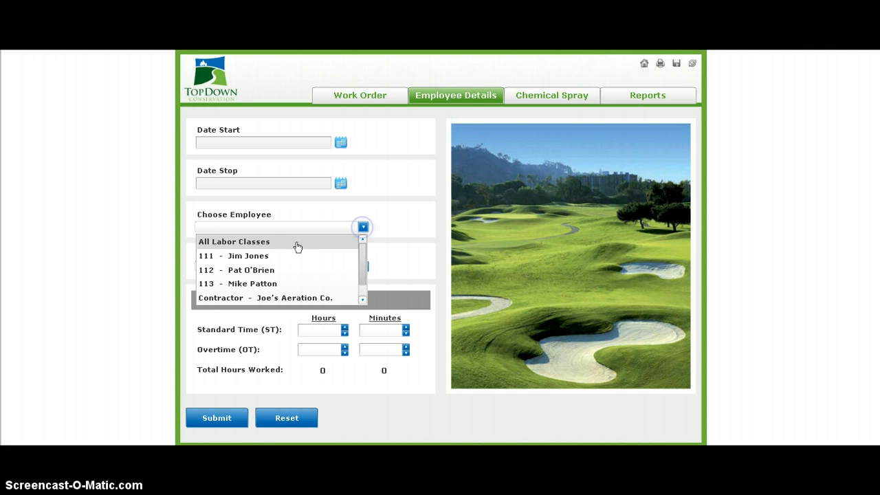
click(245, 246)
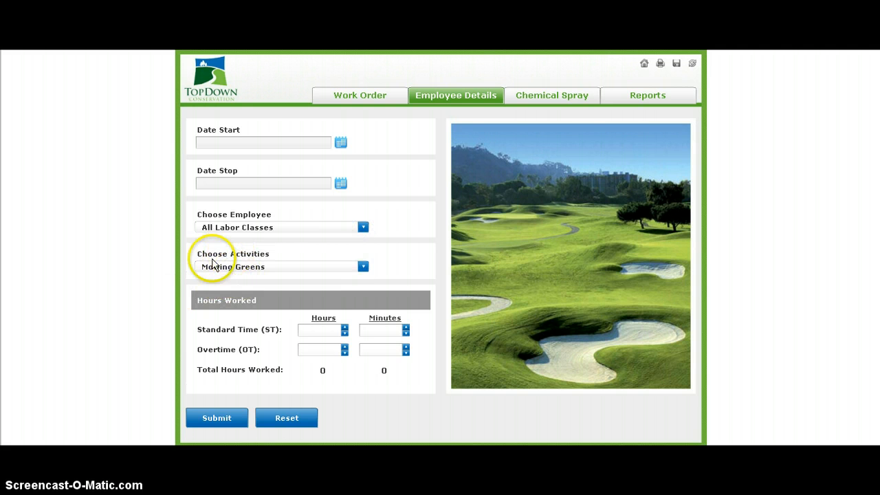
click(319, 332)
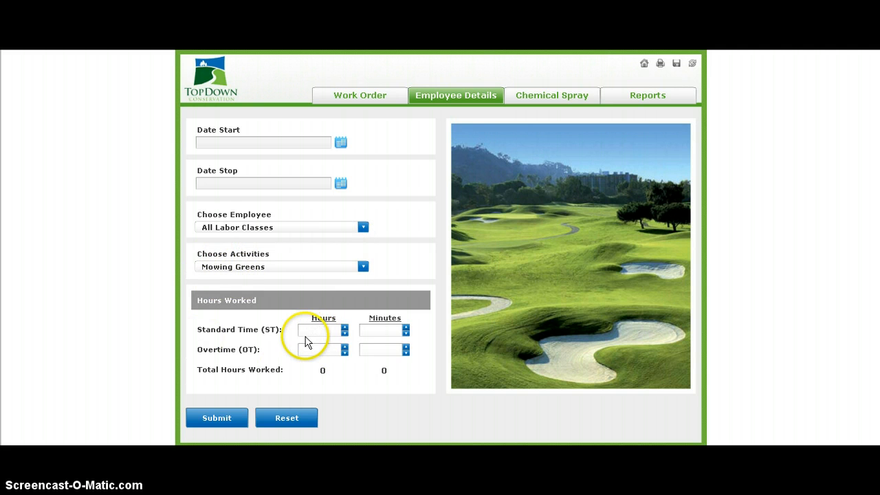
text(23)
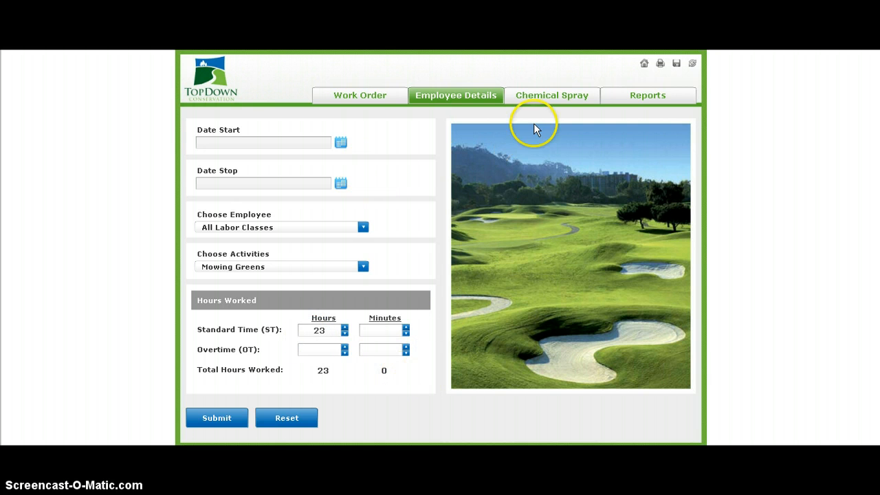
Step: In the chemical spray form, enter the work order number and choose the Deere HD300 Sprayer as the asset
click(558, 97)
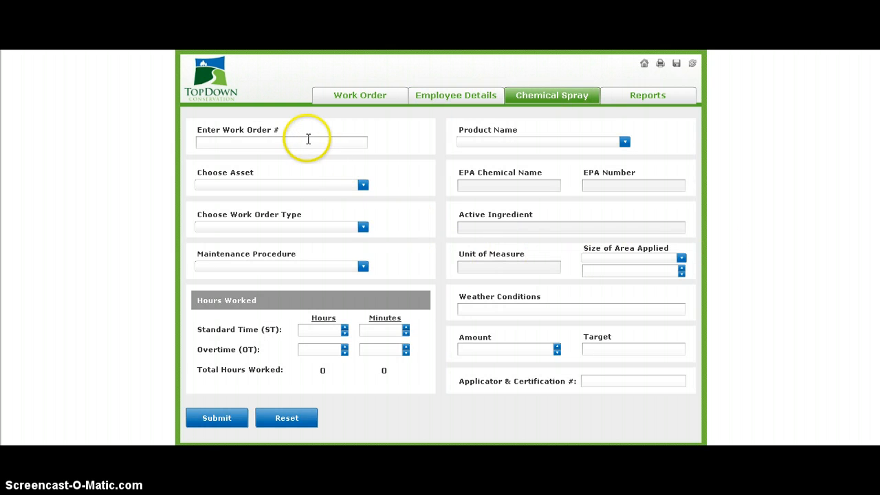
click(297, 143)
text(C3579)
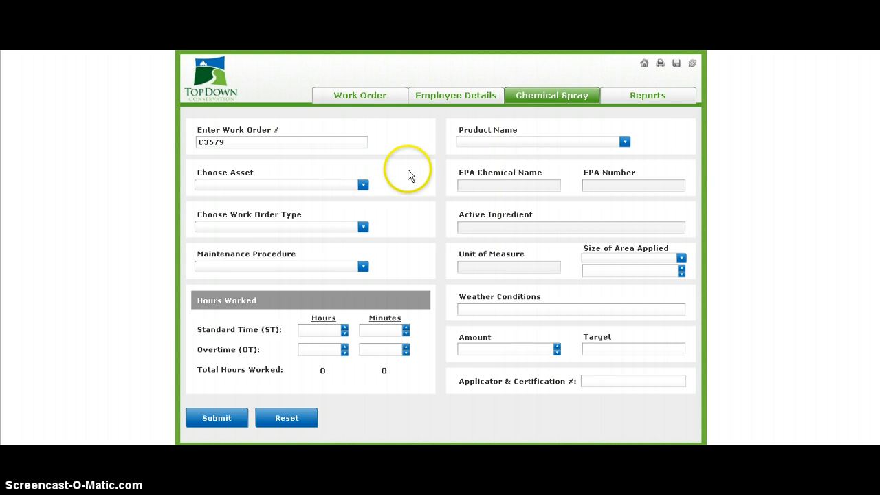
click(364, 186)
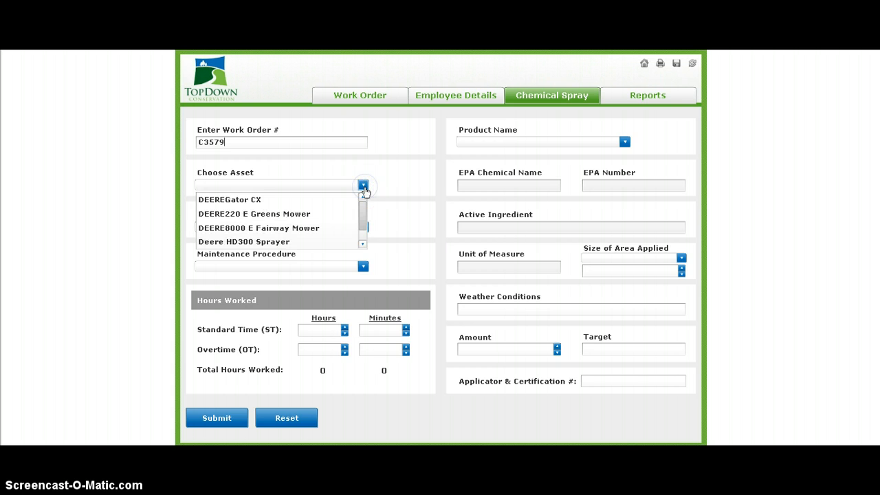
click(310, 243)
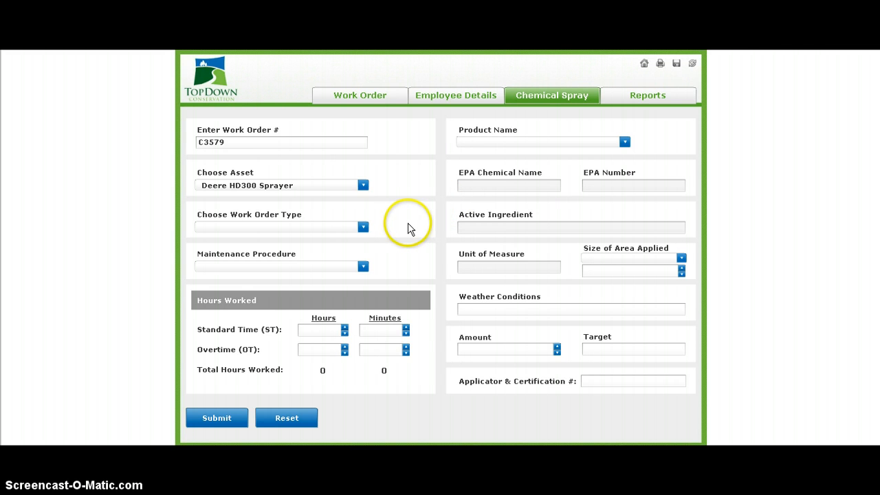
Step: Set the work order type to Non-Maintenance Equipment and the maintenance procedure to Fungicide Spray
click(363, 229)
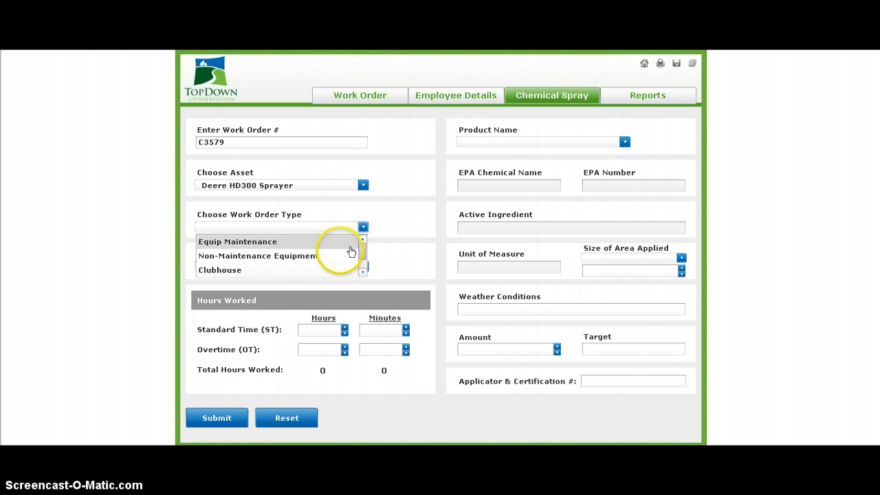
click(321, 258)
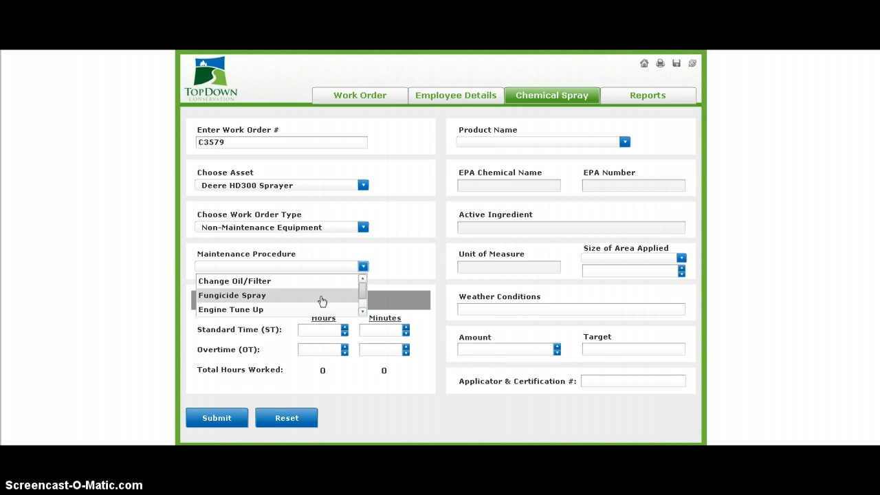
click(321, 300)
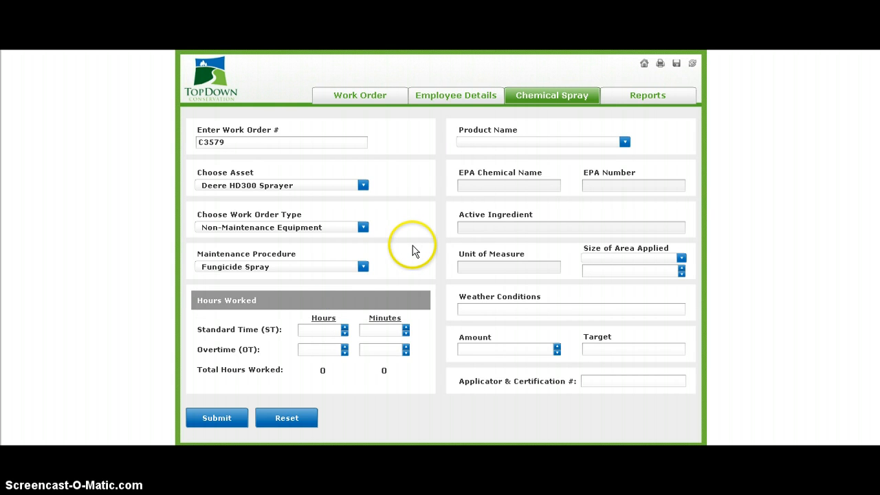
Step: Enter 3 hours 45 minutes of standard time and 35 minutes of overtime for the spray work order
click(322, 330)
text(3)
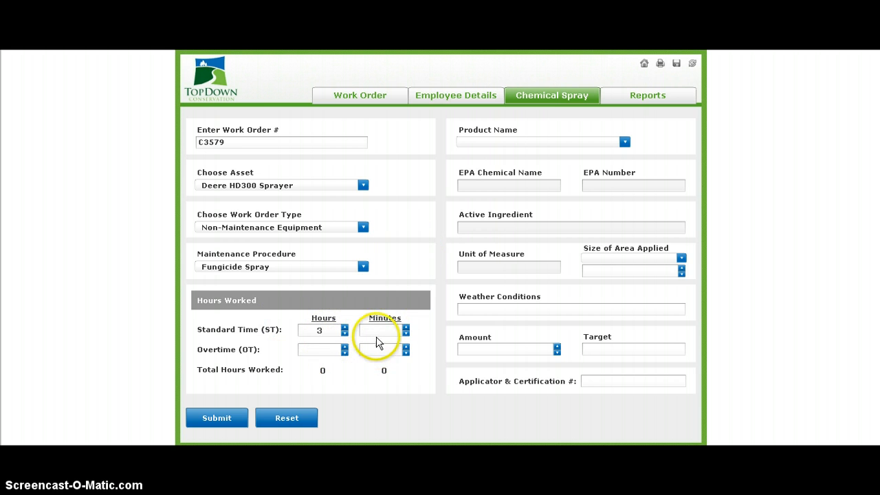
click(383, 334)
text(45)
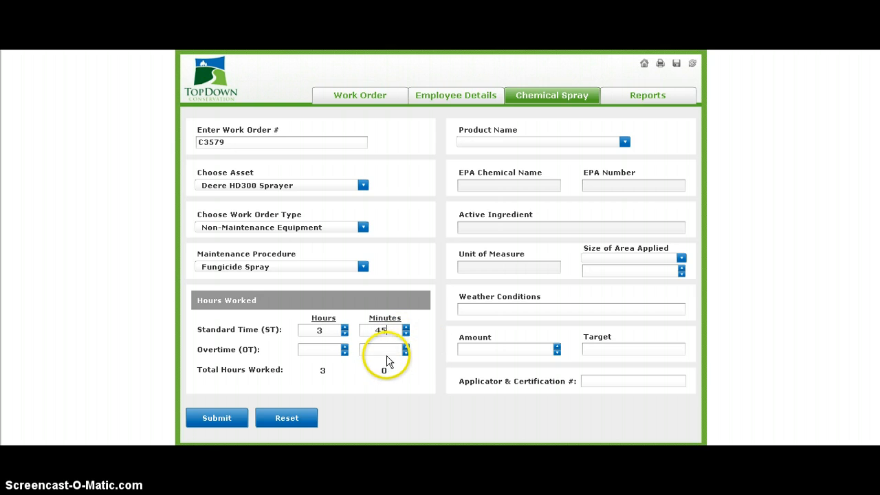
click(386, 352)
text(35)
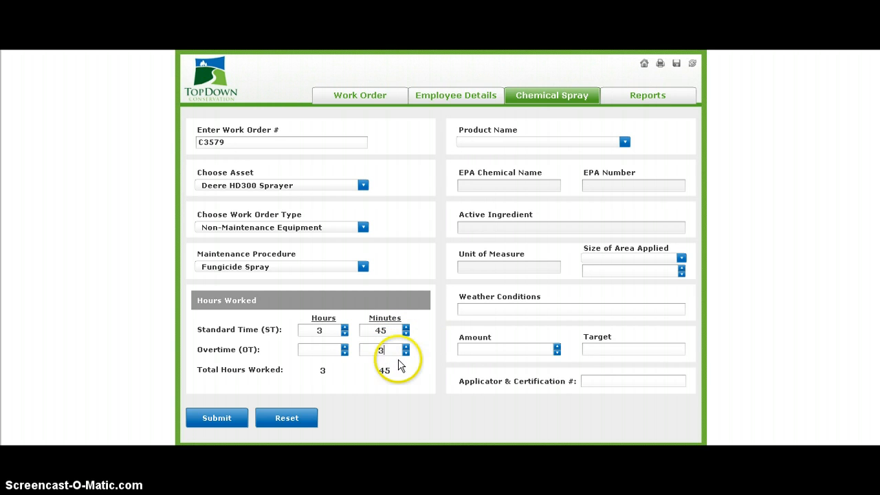
click(407, 398)
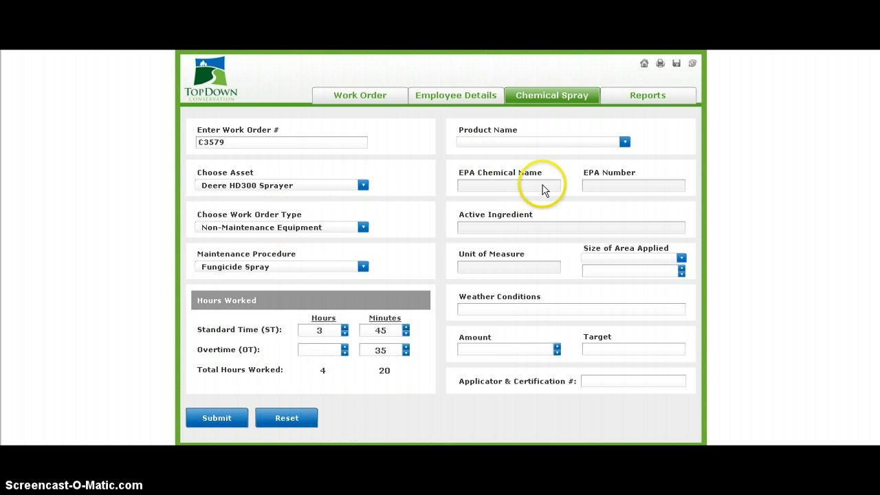
Step: Choose Curalan EG Fungicide as the product and set the size of area applied to 24,000 square feet
click(624, 142)
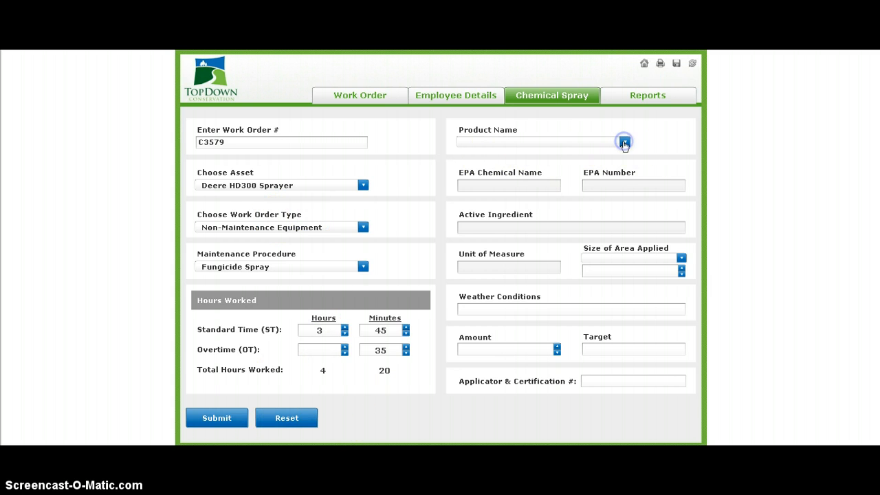
click(600, 158)
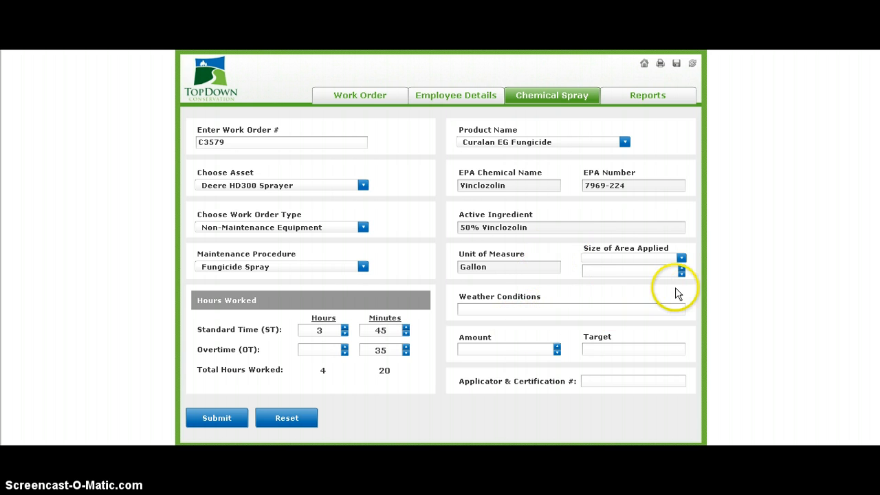
click(624, 261)
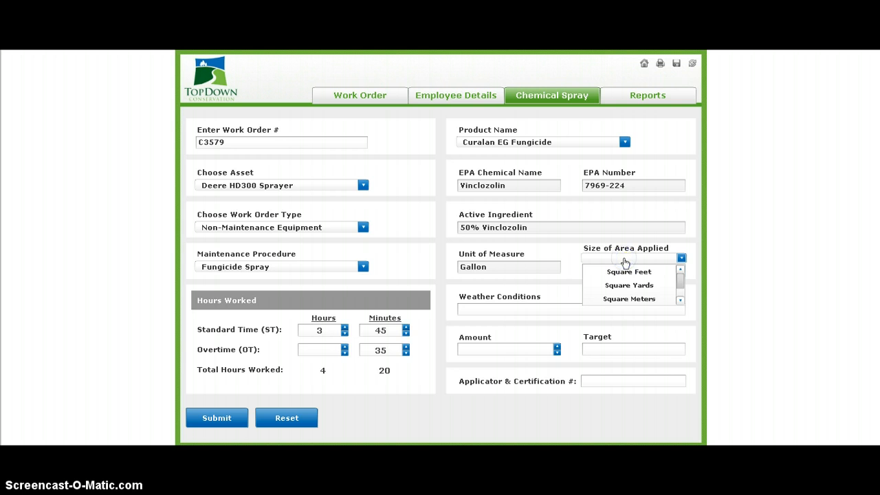
click(629, 271)
click(620, 270)
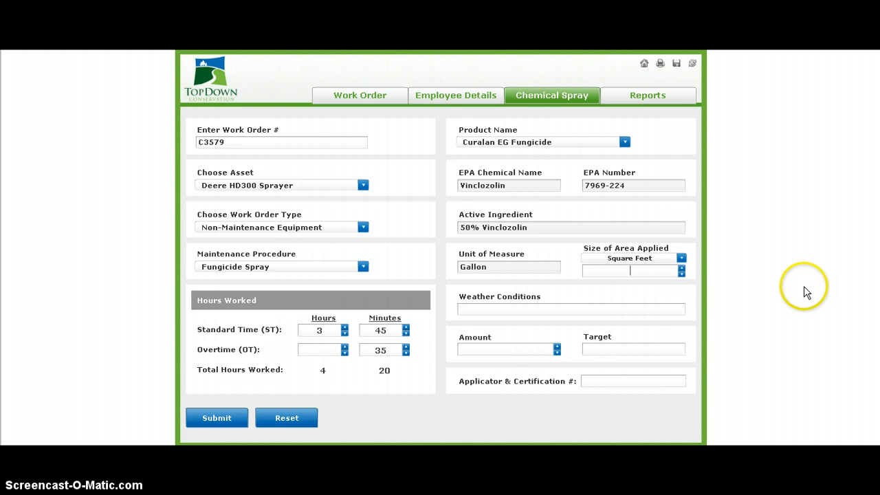
text(24000)
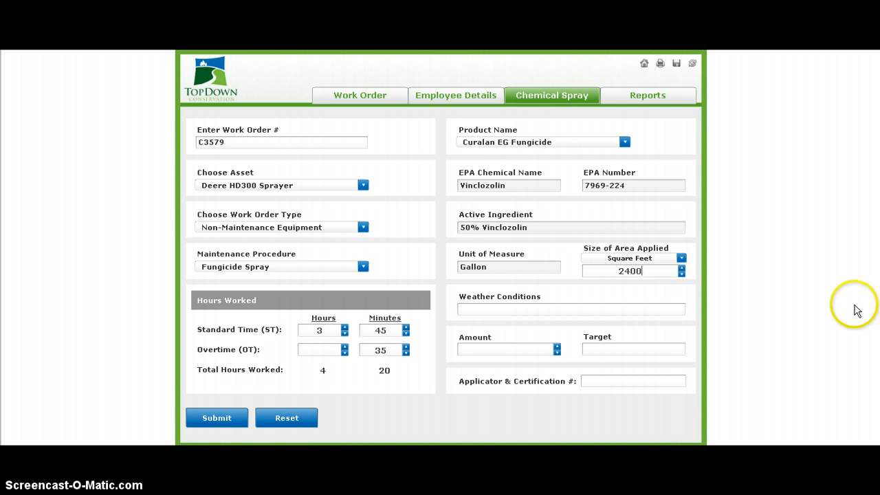
Step: Enter the weather conditions "sunny, wind 5 mph, 78F, 56%RH", an amount of 4.5 and the target "dollar spot"
click(496, 310)
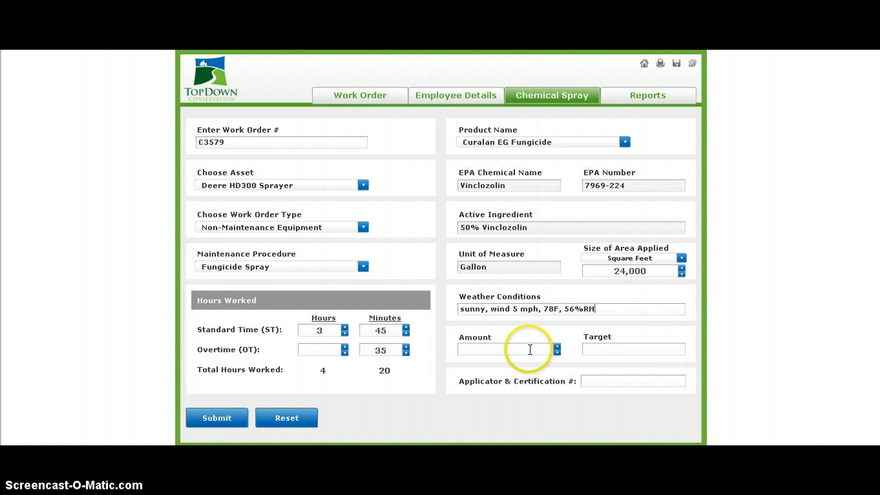
click(498, 347)
text(4)
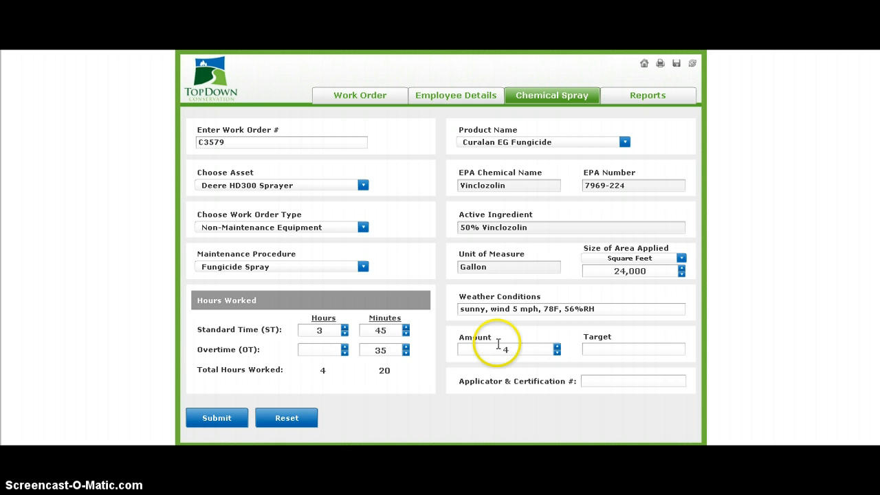
text(.5)
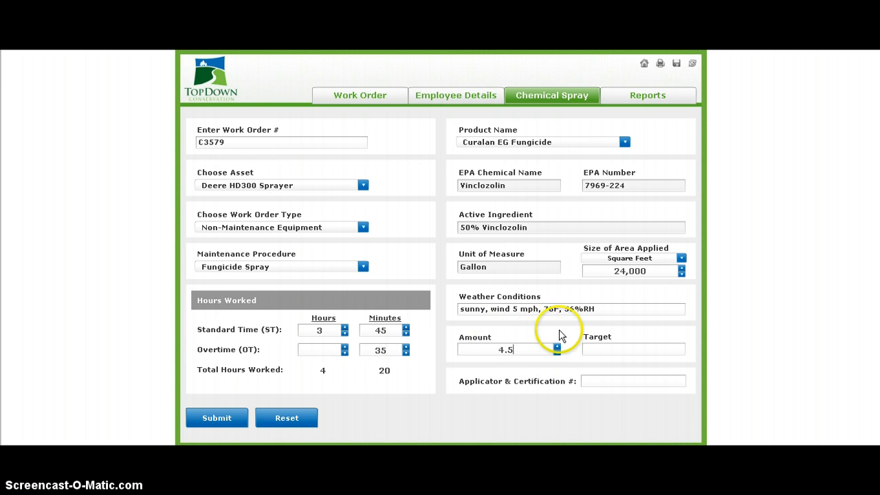
click(620, 350)
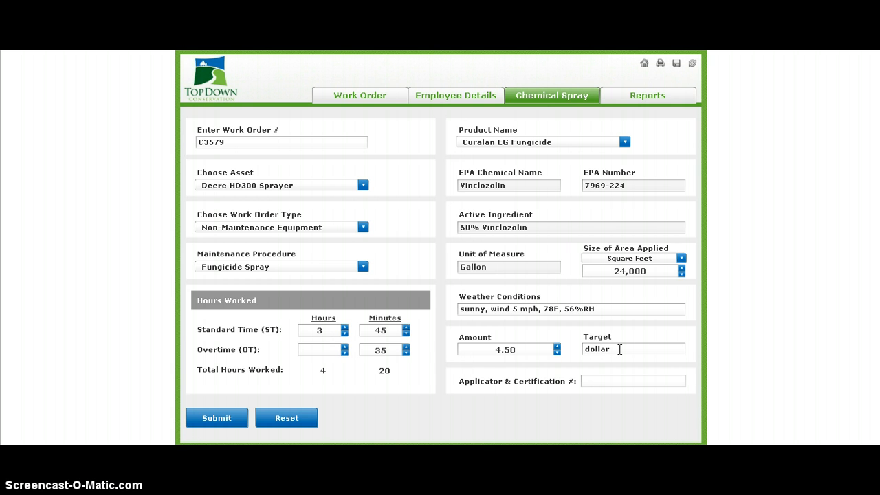
Step: Enter the applicator's name and certification number, and submit the chemical spray record
click(594, 381)
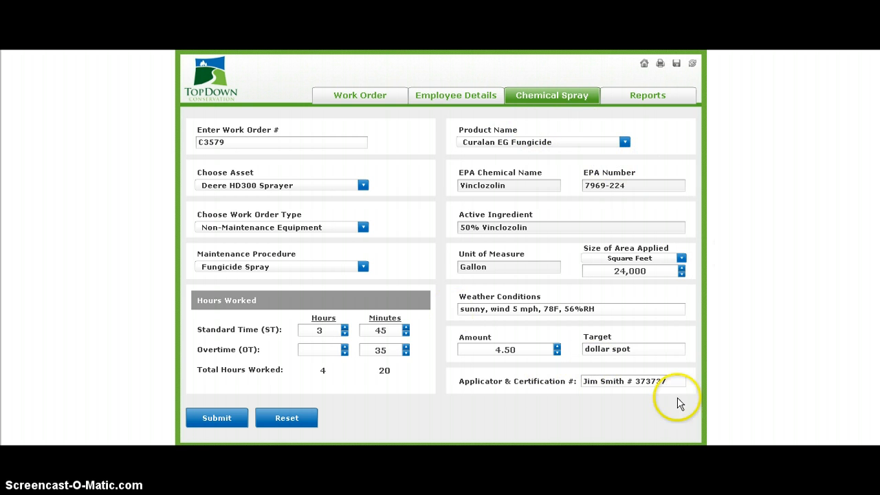
click(222, 421)
click(218, 419)
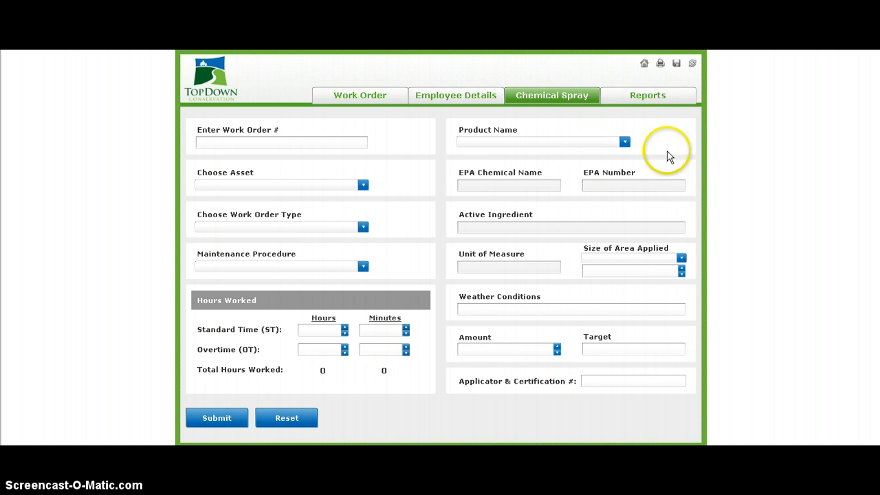
Step: View the labor reports by activity: ST&OT cost, ST&OT hours, labor cost and labor hours
click(648, 100)
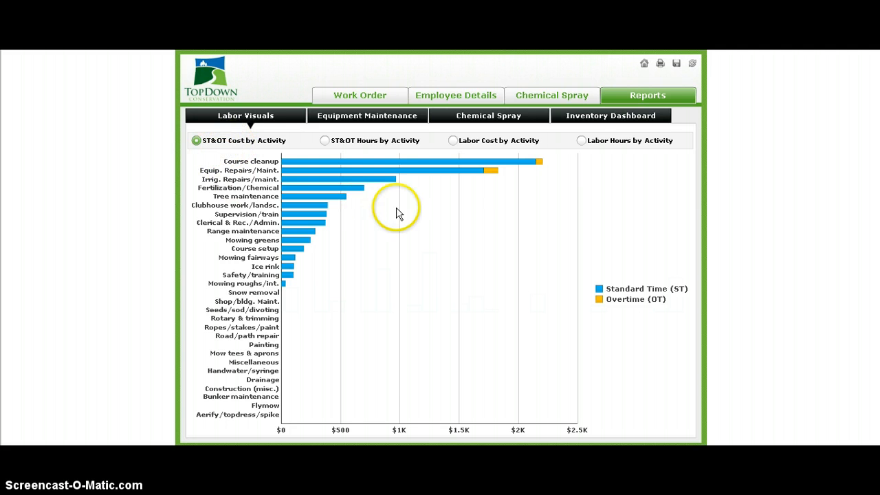
mouse_move(517, 167)
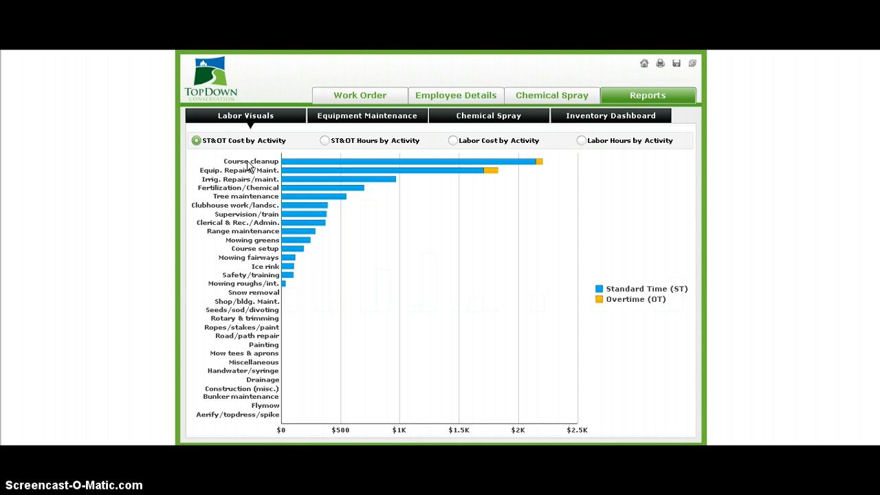
click(324, 142)
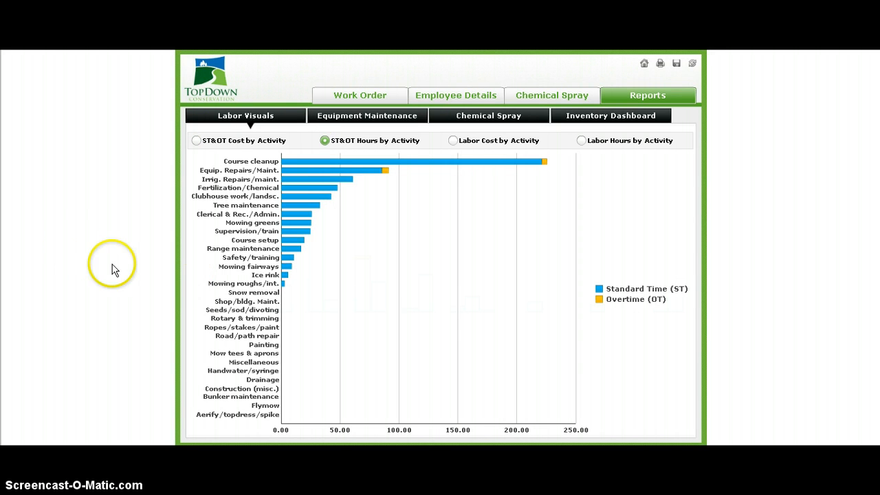
mouse_move(451, 167)
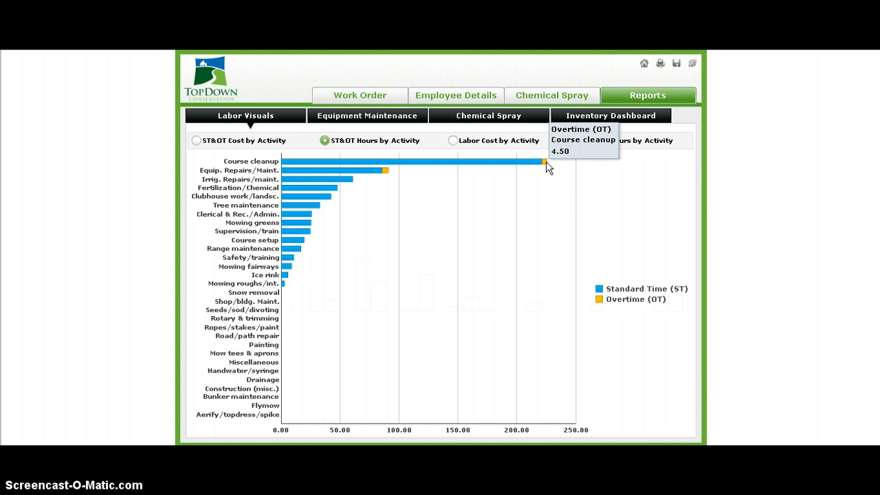
click(454, 143)
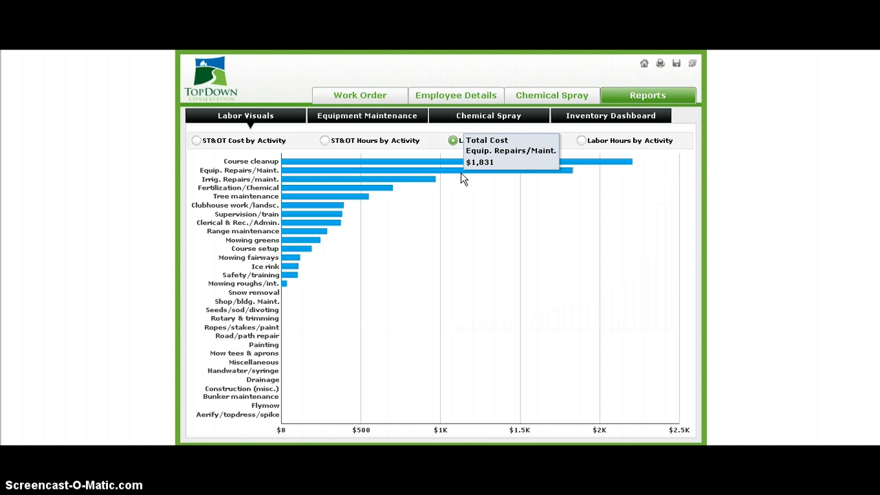
click(587, 144)
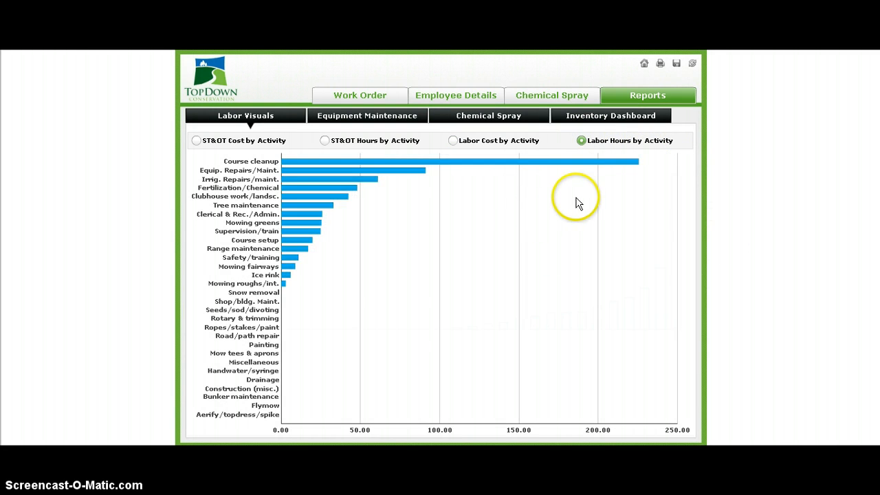
Step: Review the equipment maintenance report, comparing employee and parts costs for the Deere HD300 Sprayer, DEERE220 E Greens Mower and DEEREGator CX
mouse_move(484, 162)
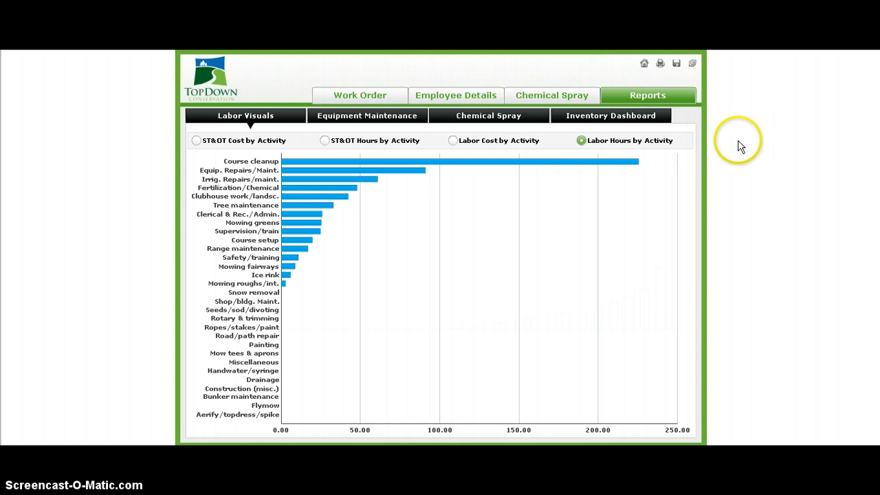
click(350, 119)
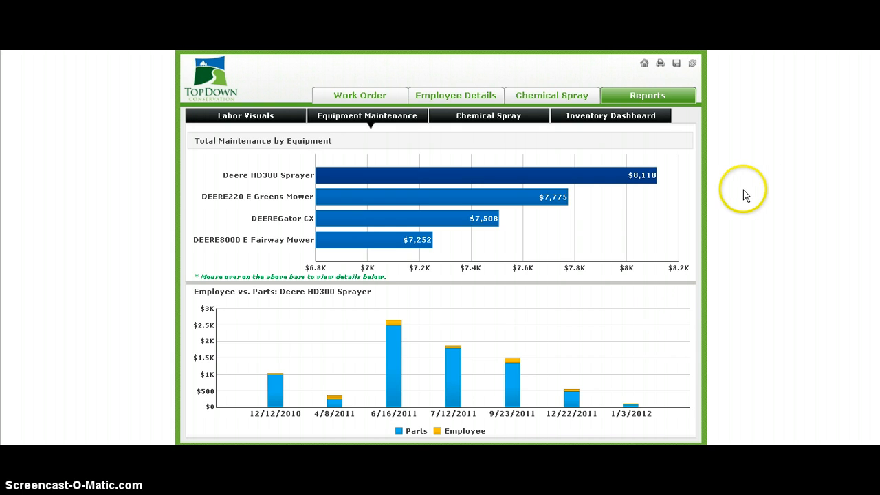
mouse_move(616, 180)
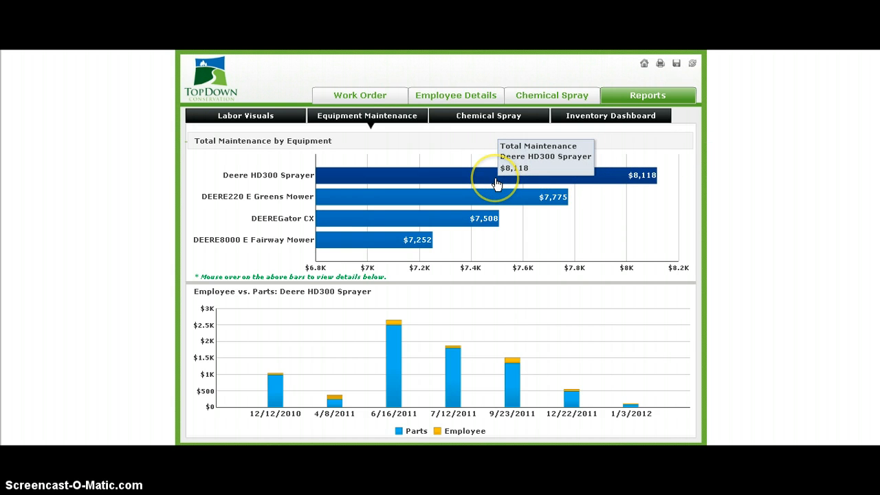
mouse_move(499, 199)
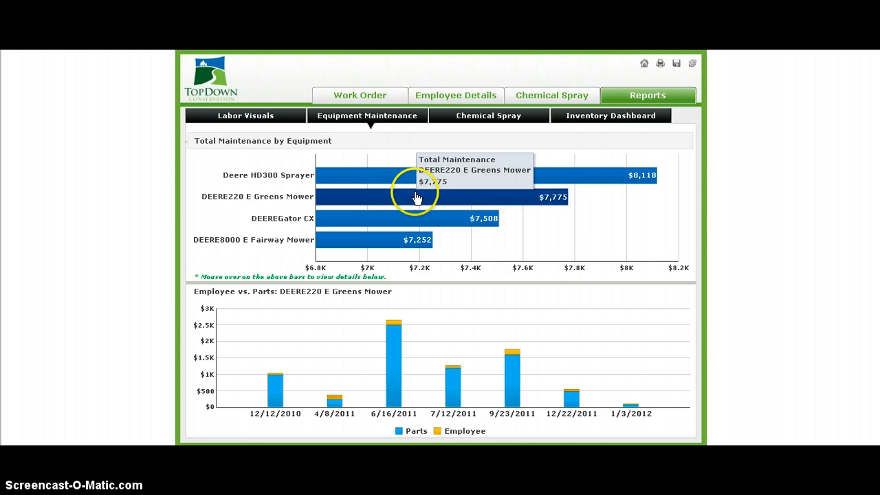
mouse_move(350, 215)
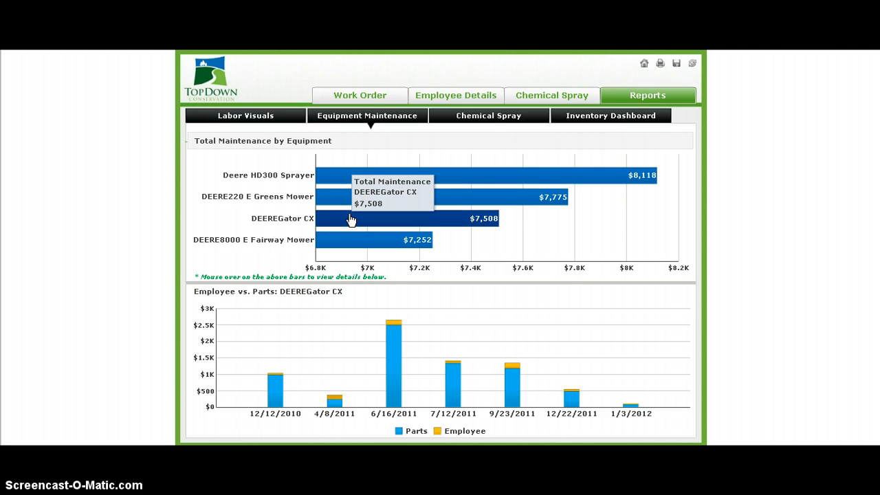
click(351, 240)
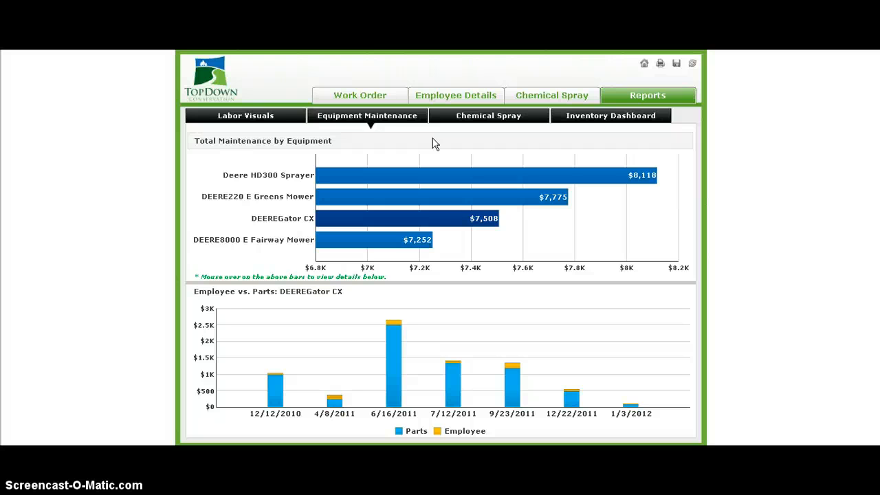
Step: View the chemical spray report by material spent and by time in hours
click(476, 120)
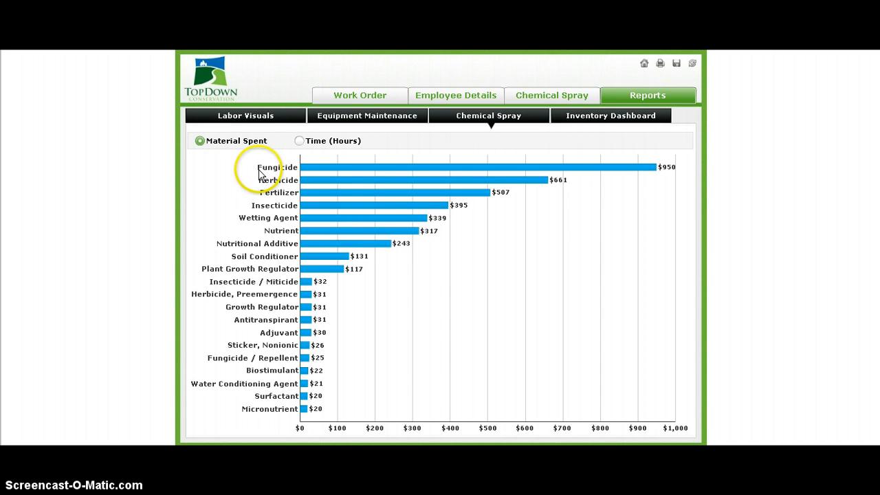
mouse_move(586, 169)
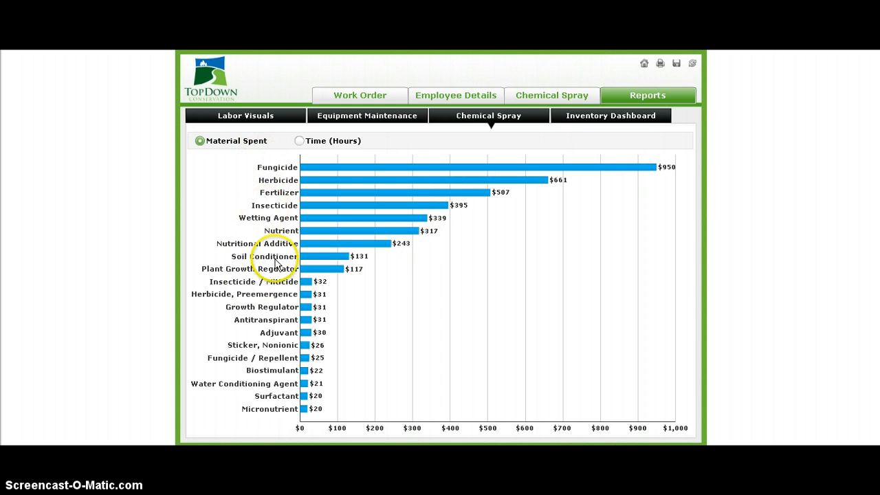
click(299, 142)
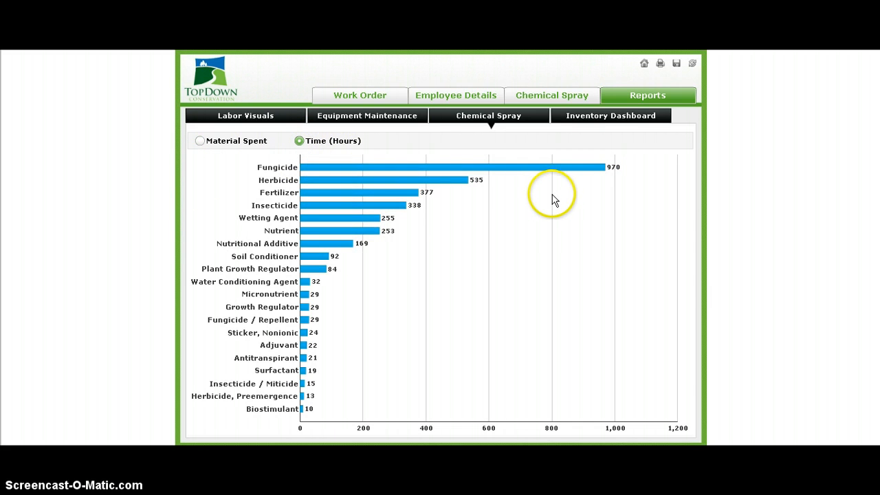
mouse_move(541, 171)
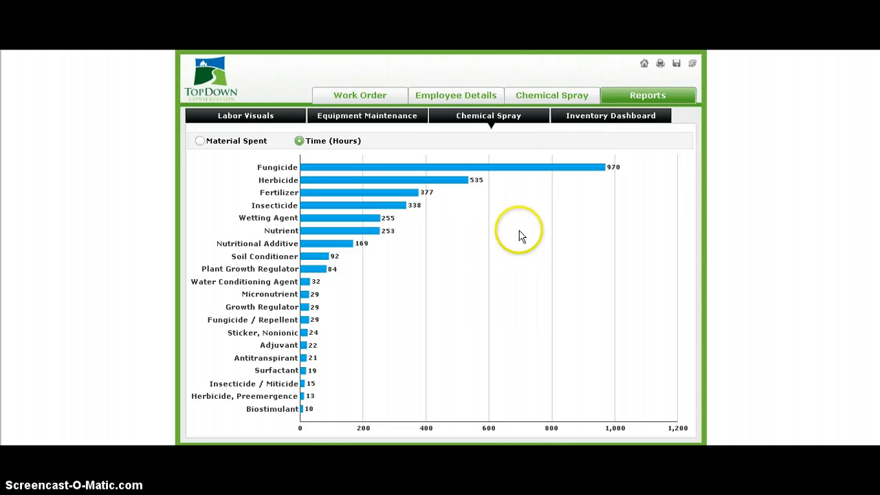
Step: Examine the inventory report's item details by cost per unit, through Valvoline Oil, and by quantity on hand for Segway Fungicide
click(586, 121)
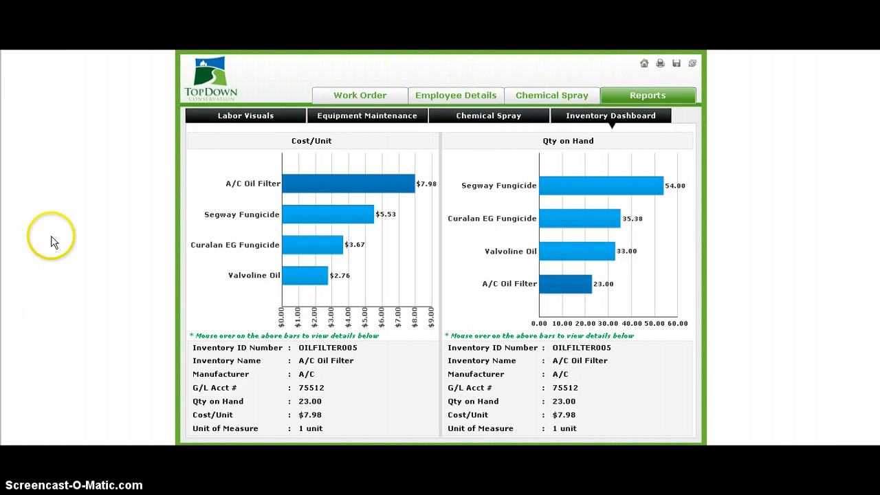
mouse_move(352, 185)
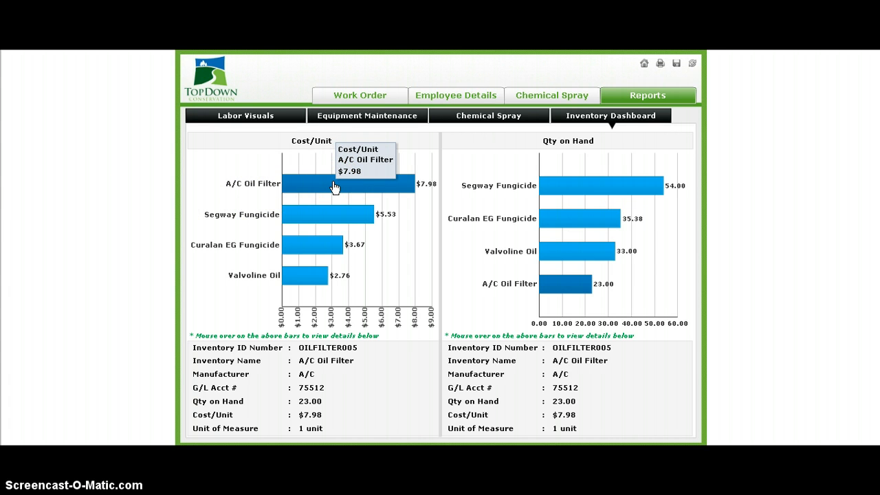
mouse_move(313, 213)
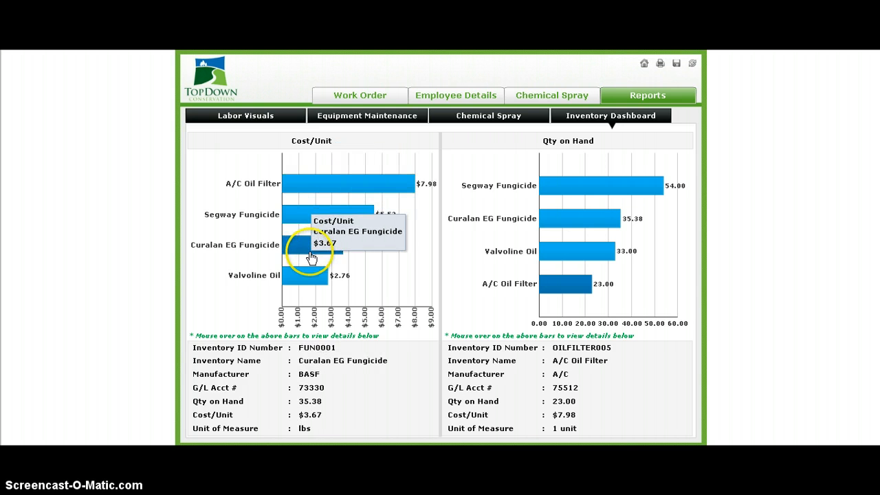
mouse_move(289, 276)
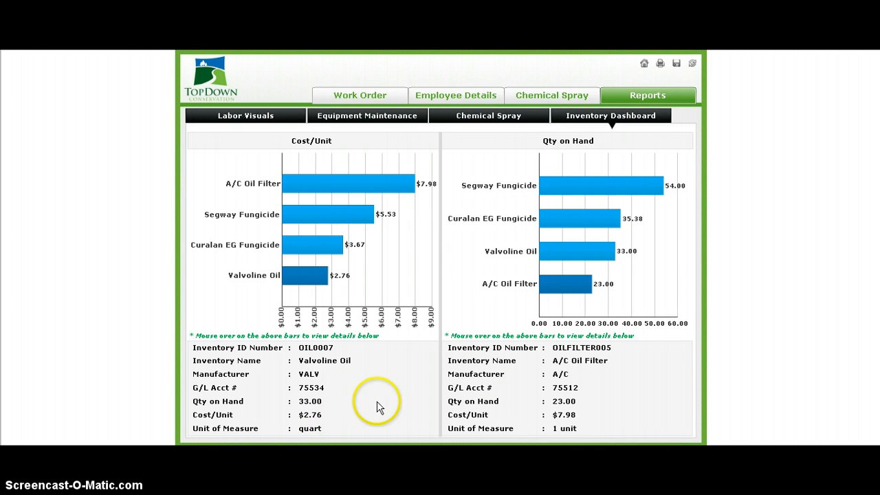
mouse_move(649, 183)
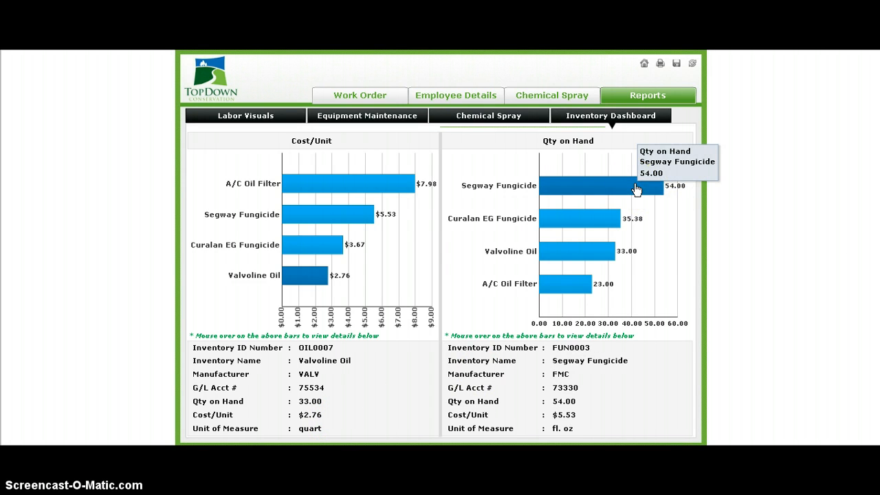